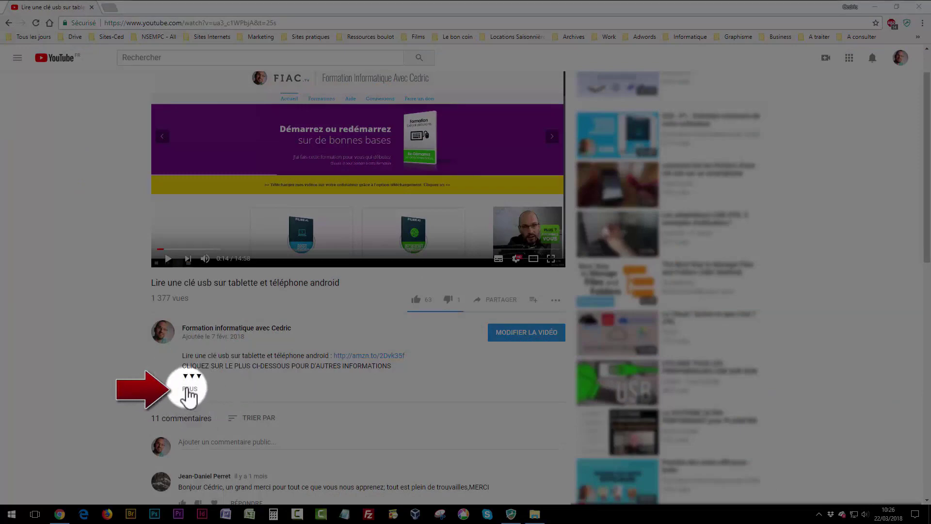
pyautogui.click(191, 389)
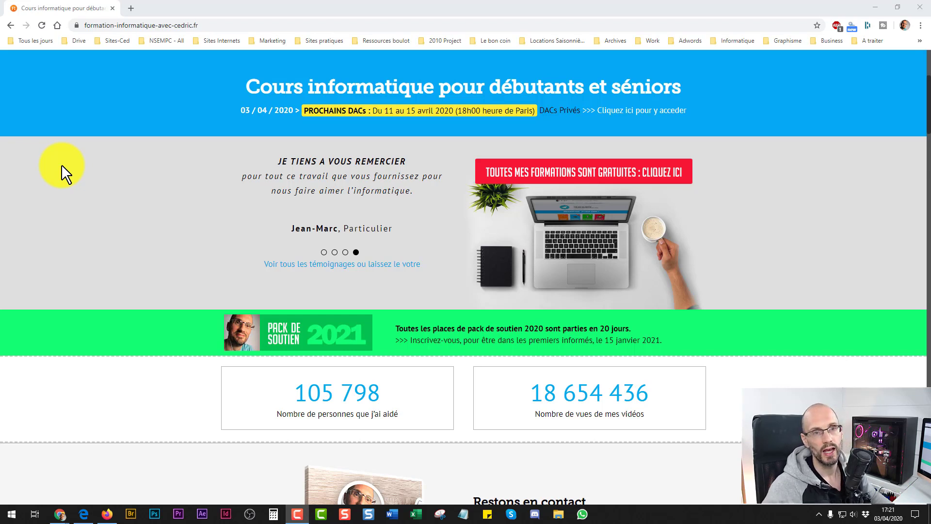
# Step: Open the website ilovepdf.com/fr in a new browser tab
pyautogui.click(125, 9)
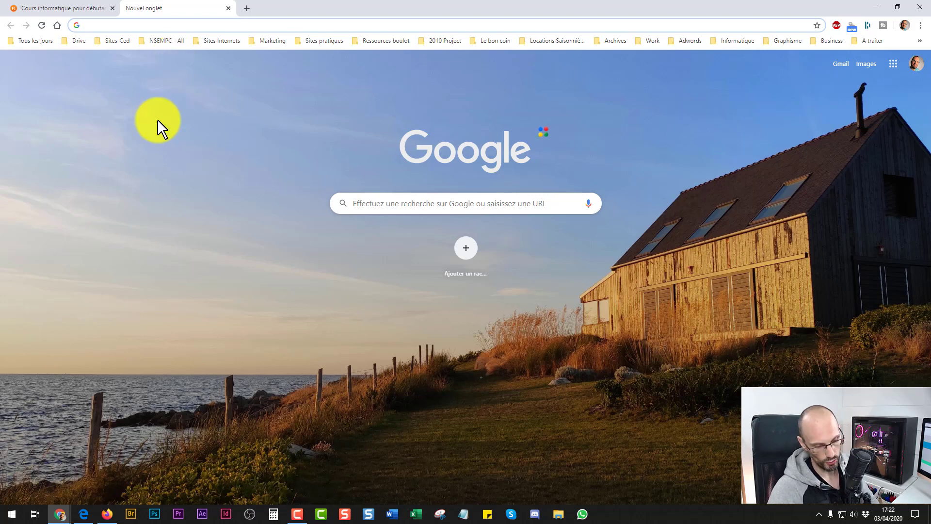
pyautogui.write('ilovepdf.com/fr')
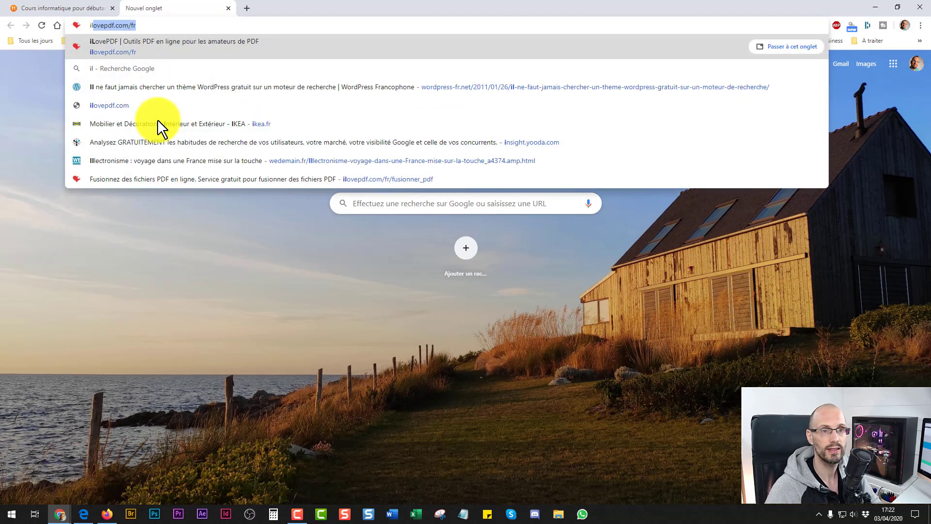
pyautogui.press('Return')
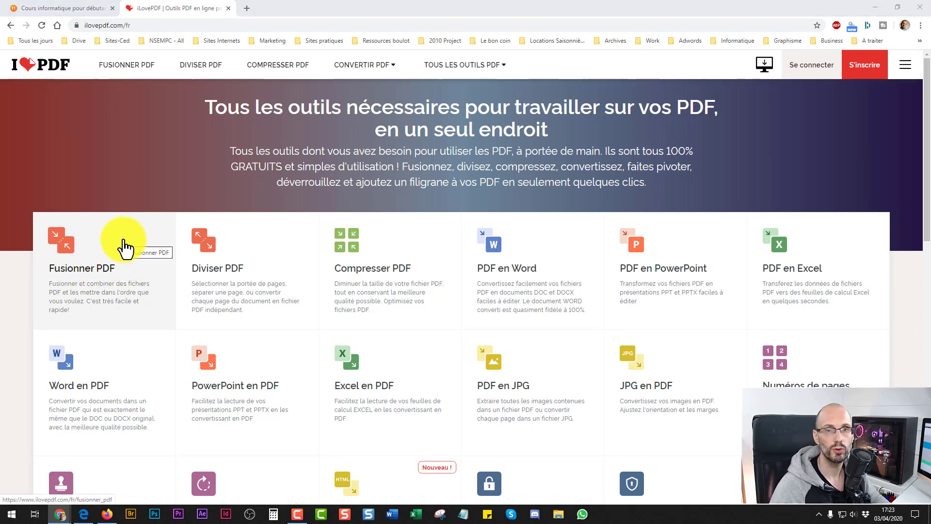
# Step: Open the monthly 2020 calendar PDF from the desktop in Adobe Acrobat Reader and look through its pages from January to December
pyautogui.click(875, 7)
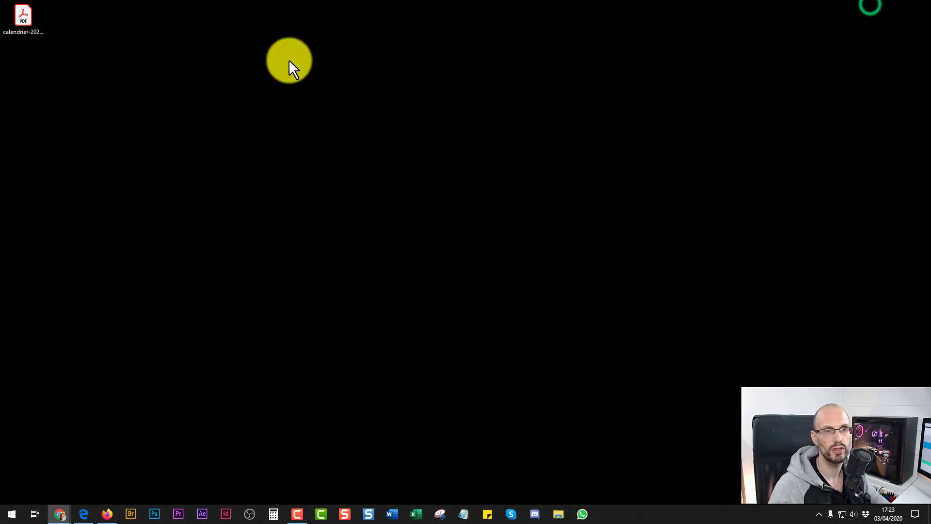
pyautogui.click(24, 18)
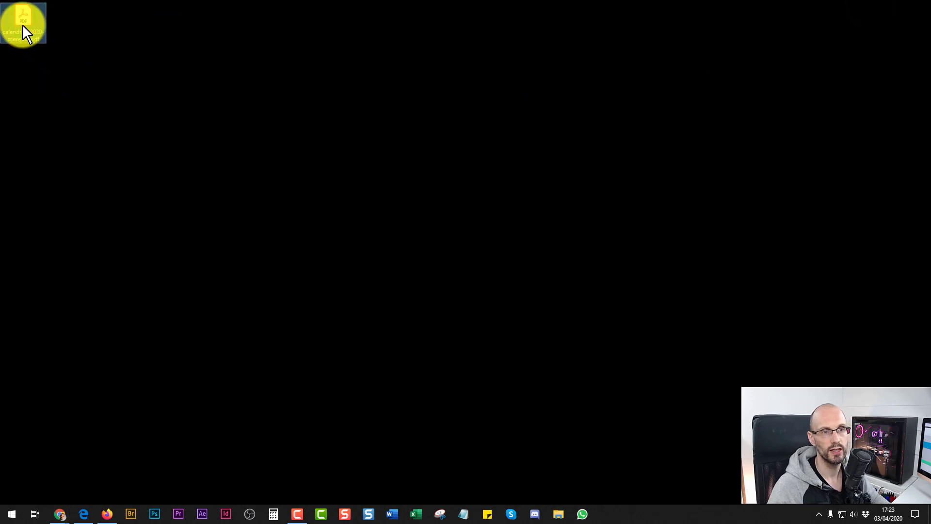
pyautogui.doubleClick(22, 24)
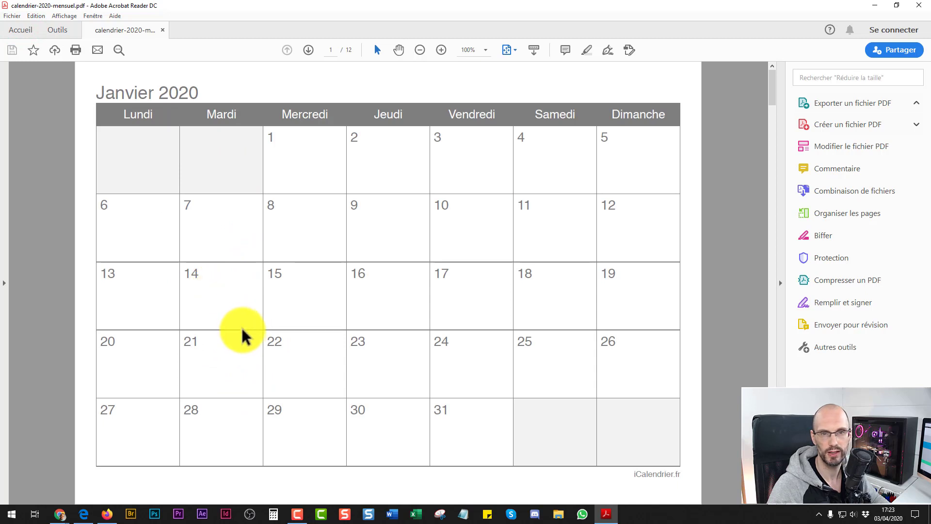
pyautogui.scroll(-1, 243, 333)
pyautogui.scroll(1, 252, 332)
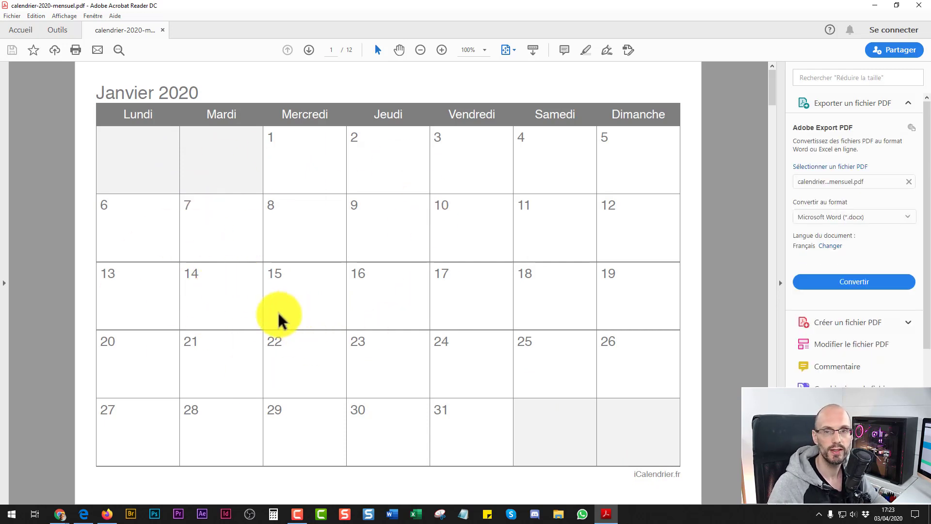
pyautogui.scroll(-6, 277, 310)
pyautogui.scroll(-5, 275, 295)
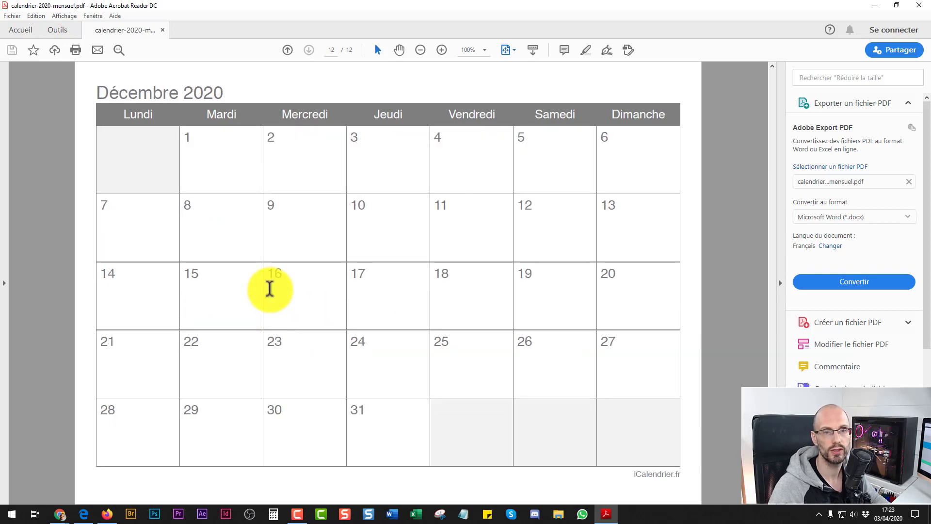
pyautogui.scroll(11, 266, 283)
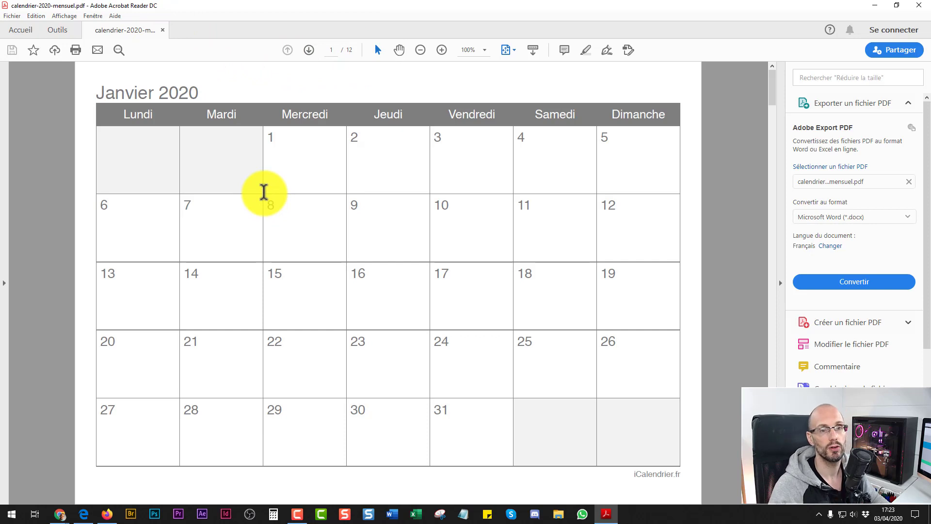
pyautogui.click(875, 6)
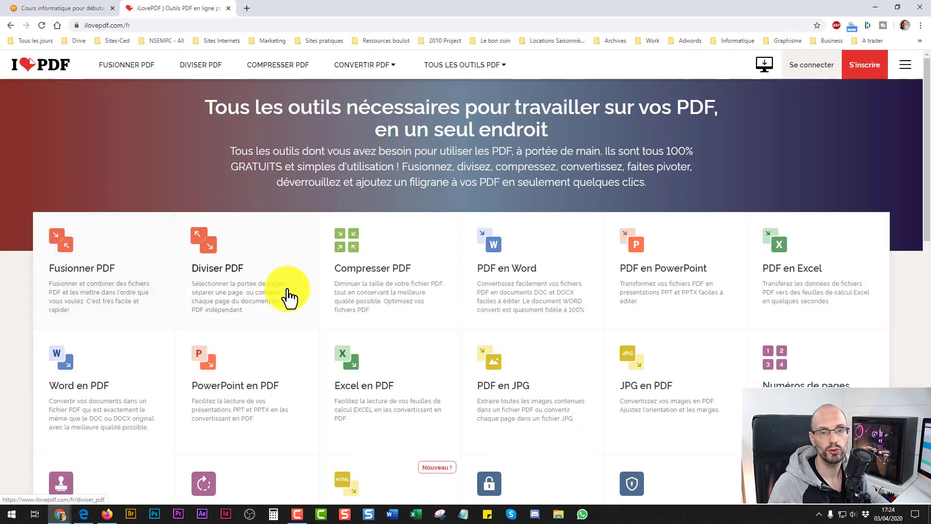
# Step: Load calendrier-2020-mensuel.pdf from the desktop into iLovePDF's Diviser PDF tool
pyautogui.click(214, 257)
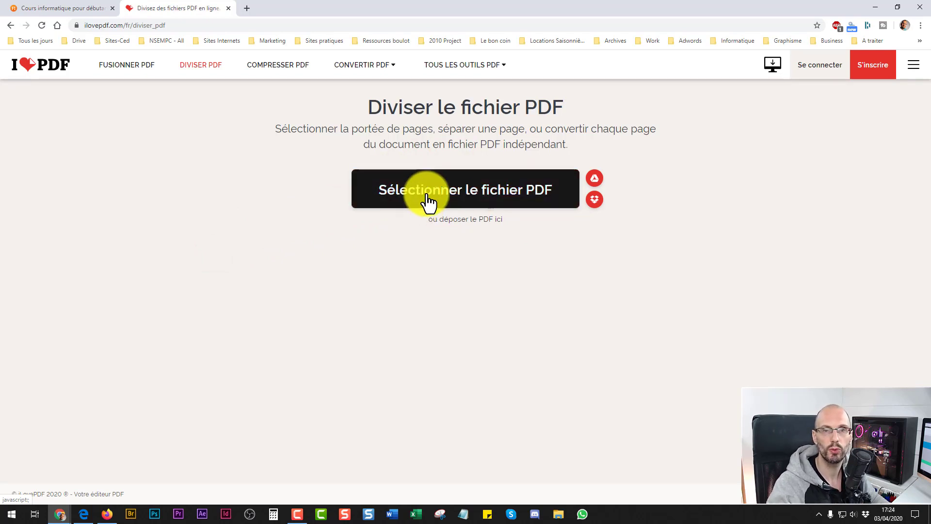
pyautogui.moveTo(310, 15); pyautogui.dragTo(385, 9)
pyautogui.moveTo(30, 7); pyautogui.dragTo(228, 184)
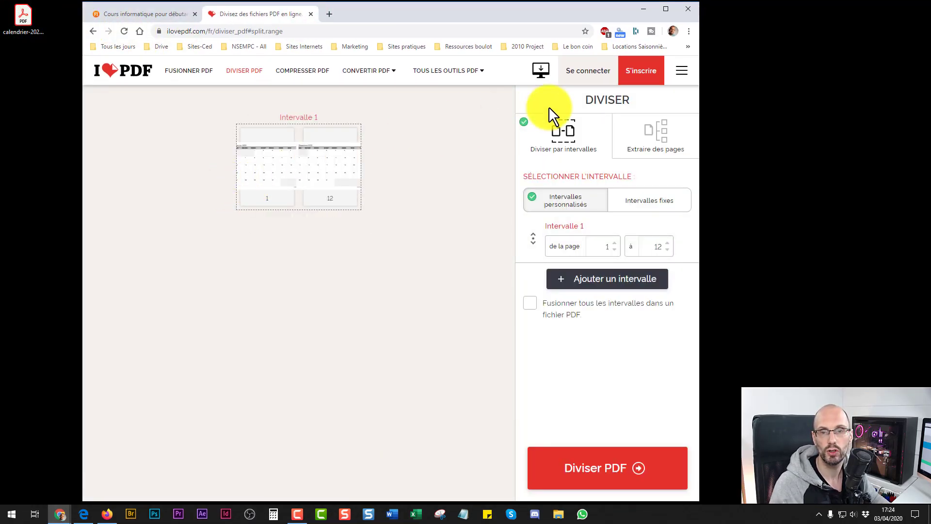
pyautogui.click(668, 10)
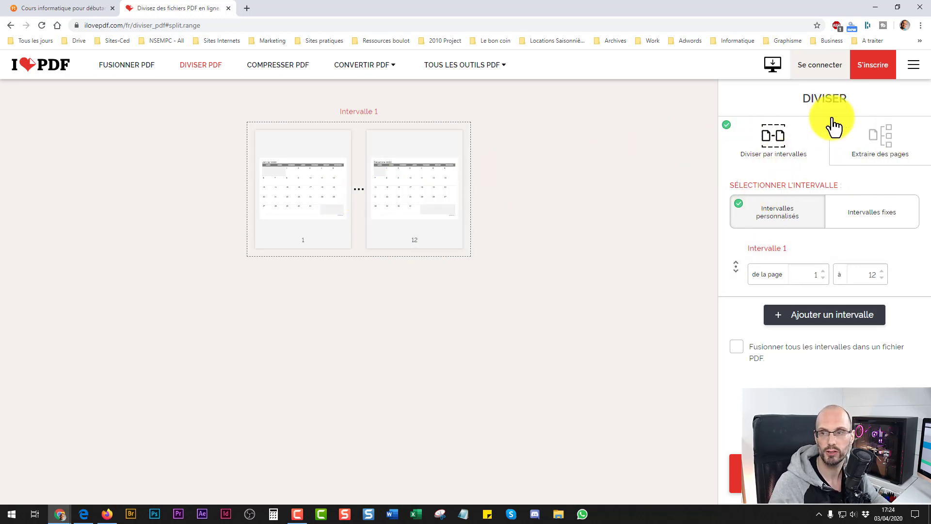
# Step: Extract all pages except 1 and 12 of the calendar as separate PDF files and download the split result
pyautogui.click(878, 141)
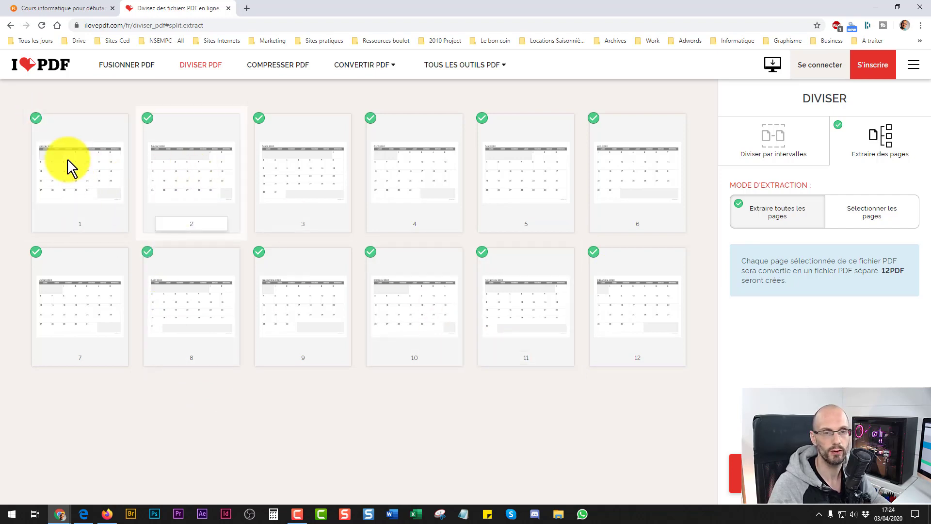
pyautogui.click(44, 131)
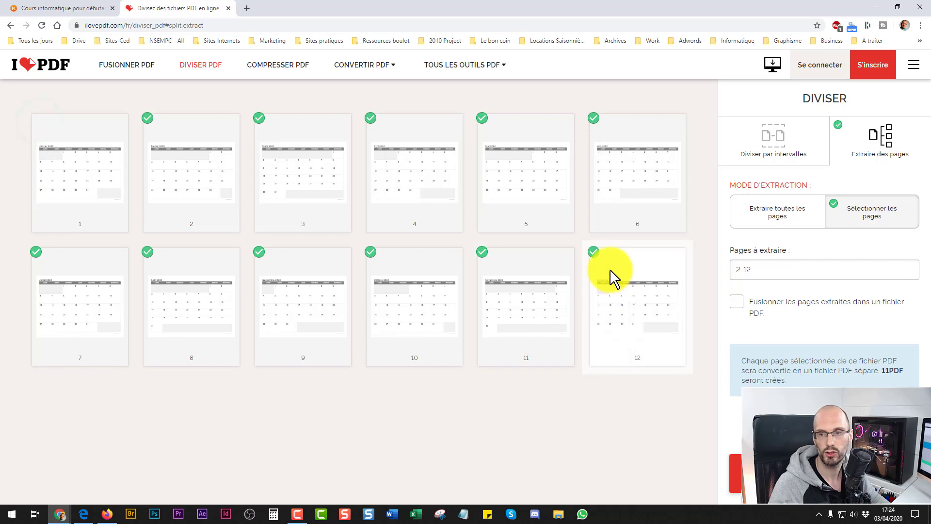
pyautogui.click(596, 255)
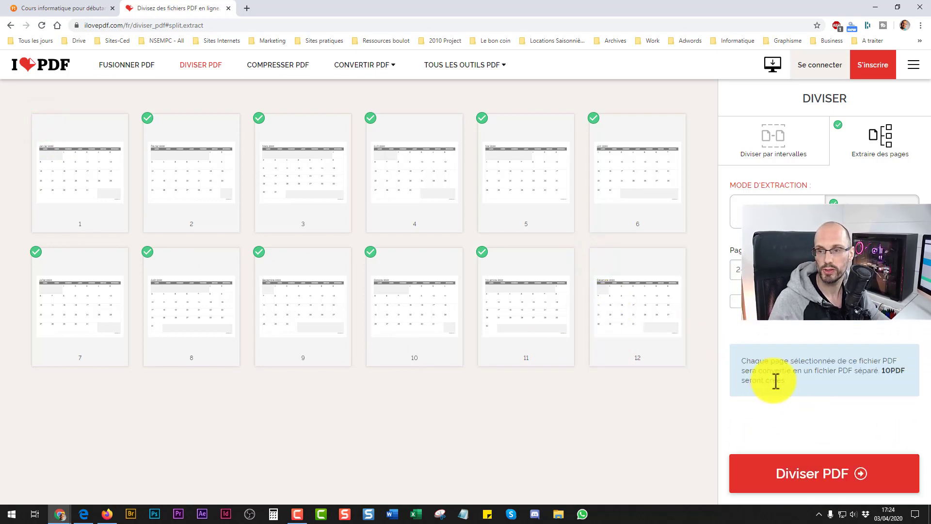
pyautogui.click(824, 476)
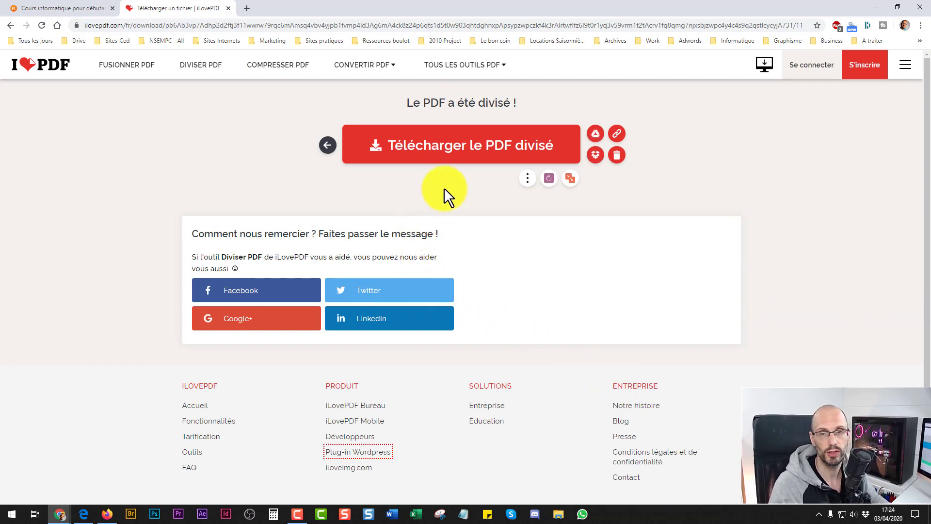
pyautogui.click(440, 151)
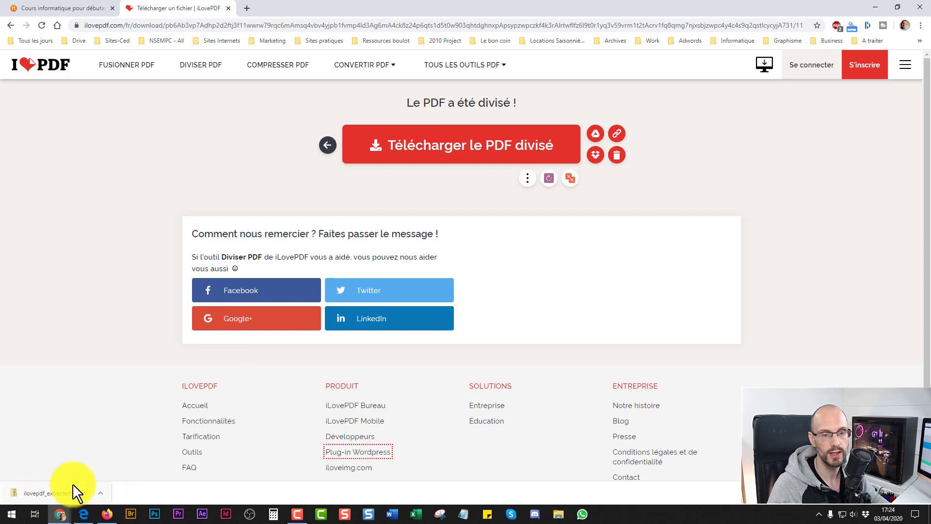
# Step: Extract the downloaded iLovePDF zip archive into a folder on the desktop and open that folder
pyautogui.click(875, 8)
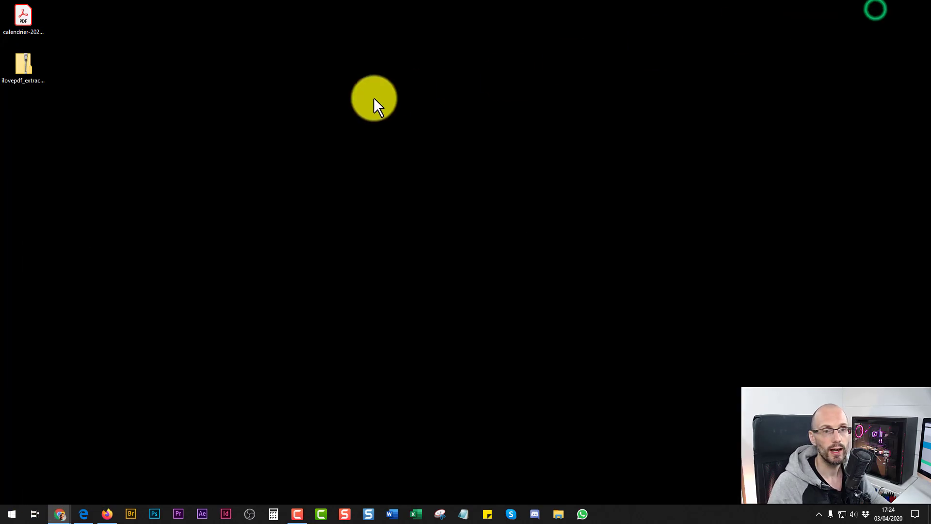
pyautogui.rightClick(24, 66)
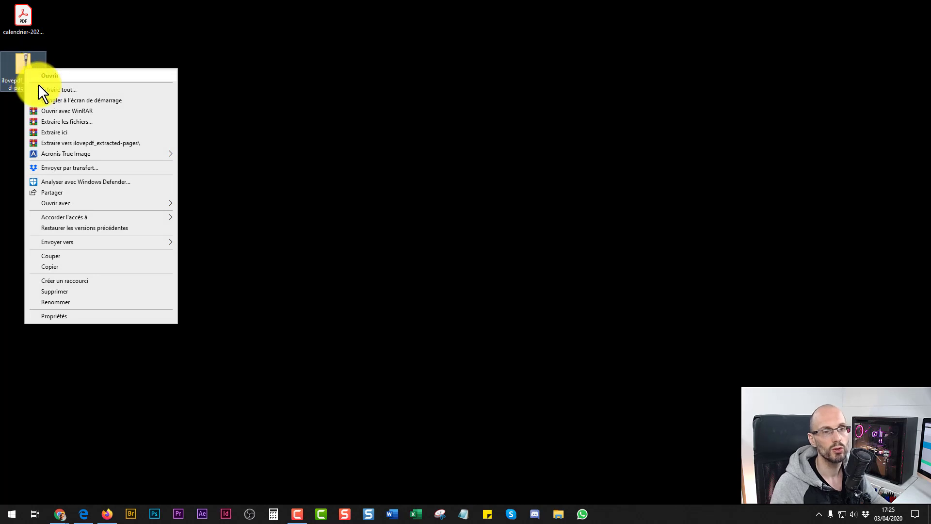
pyautogui.click(41, 89)
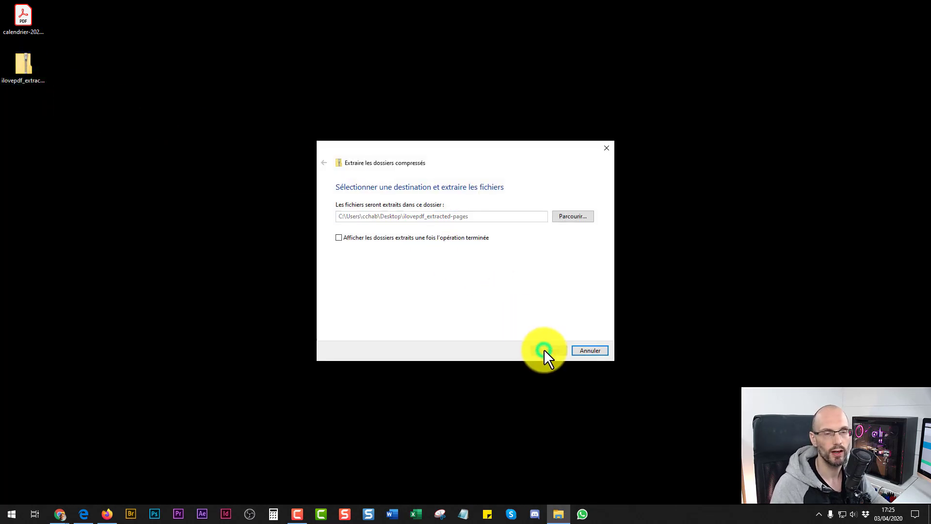
pyautogui.doubleClick(21, 111)
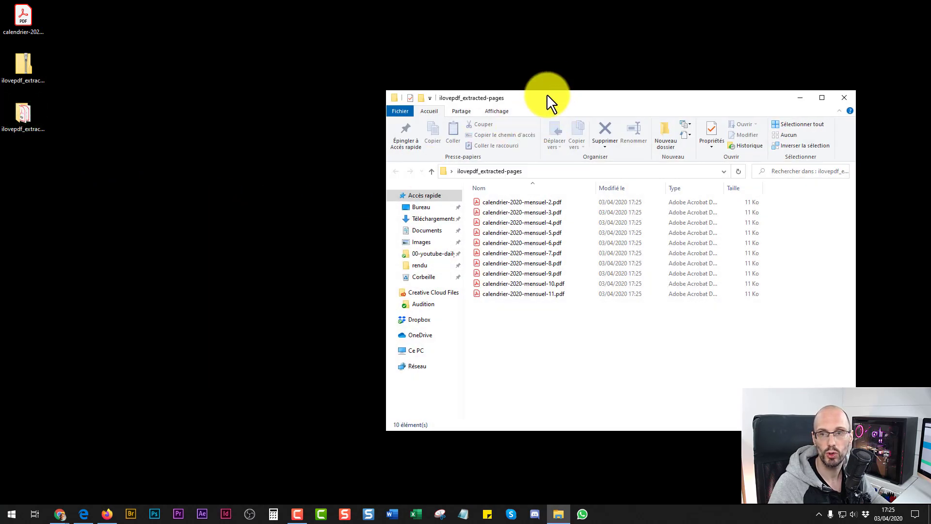
# Step: Review the PDF files in the ilovepdf_extracted-pages folder and view calendrier-2020-mensuel-3.pdf to check the page it contains
pyautogui.moveTo(547, 94); pyautogui.dragTo(285, 37)
pyautogui.click(18, 16)
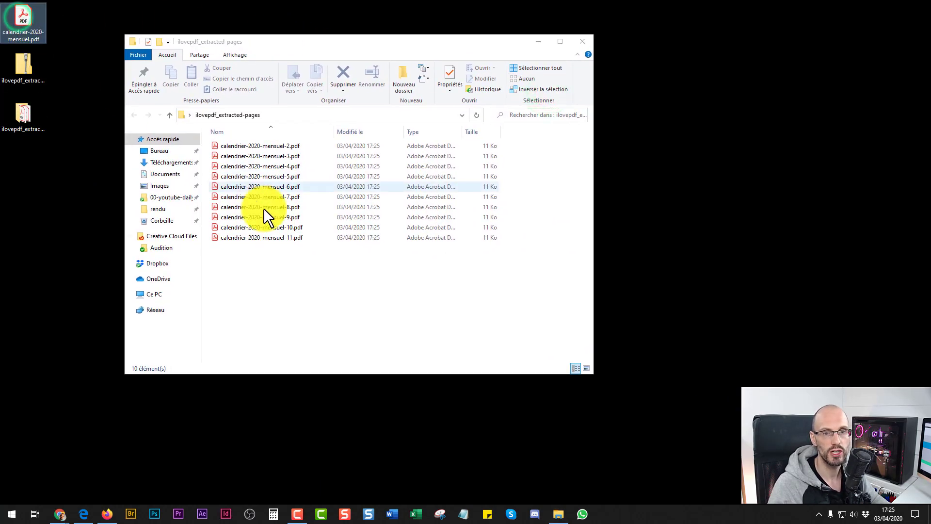
pyautogui.moveTo(278, 252); pyautogui.dragTo(253, 148)
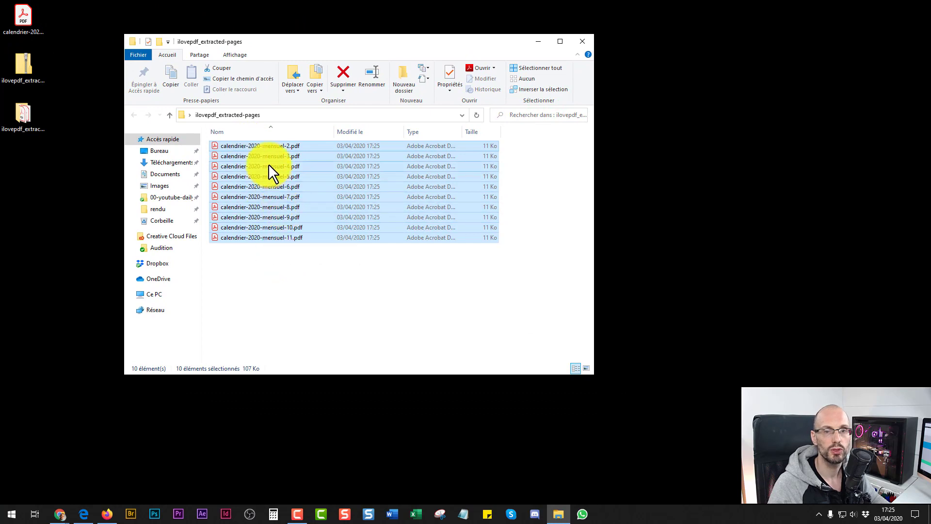
pyautogui.click(264, 144)
pyautogui.click(290, 238)
pyautogui.click(289, 281)
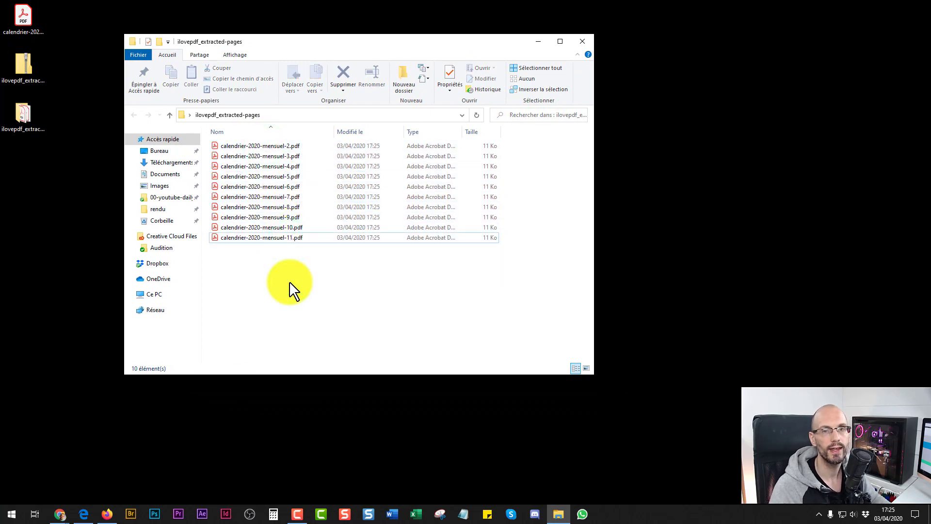
pyautogui.click(250, 156)
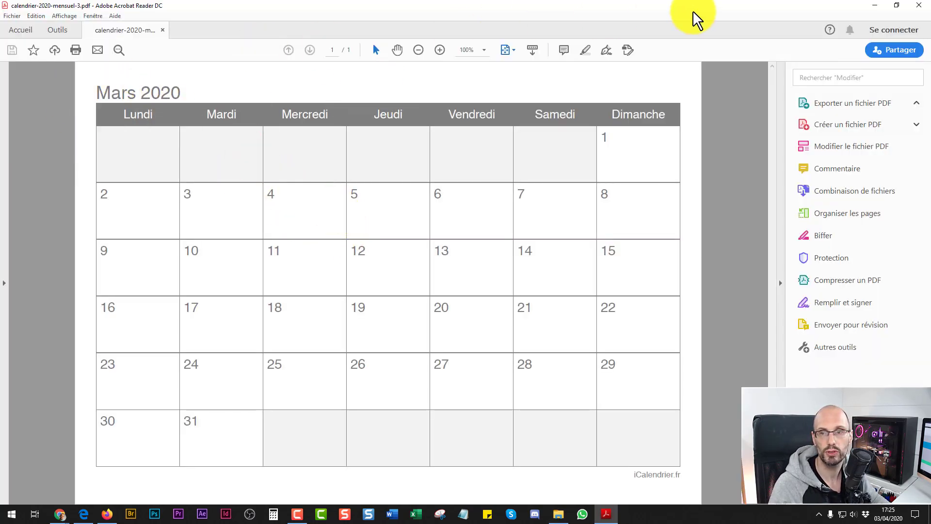
pyautogui.click(918, 5)
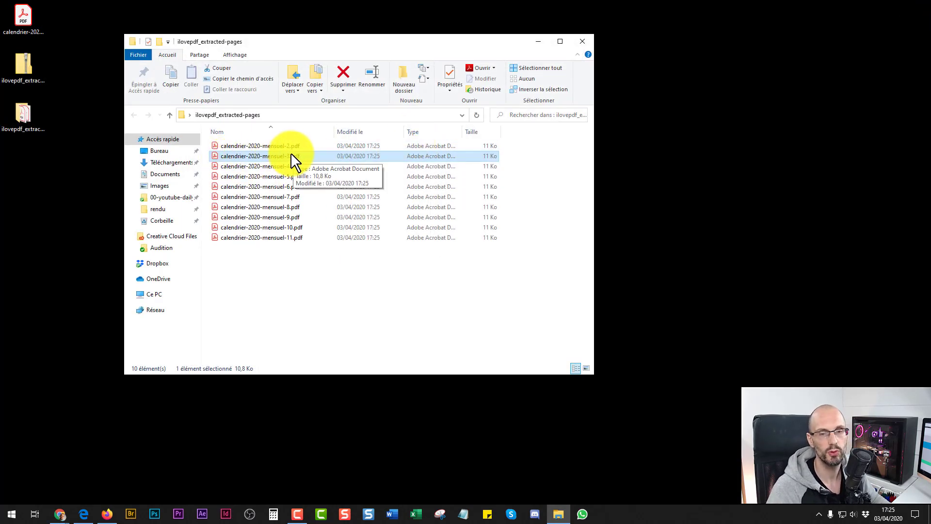
pyautogui.click(234, 145)
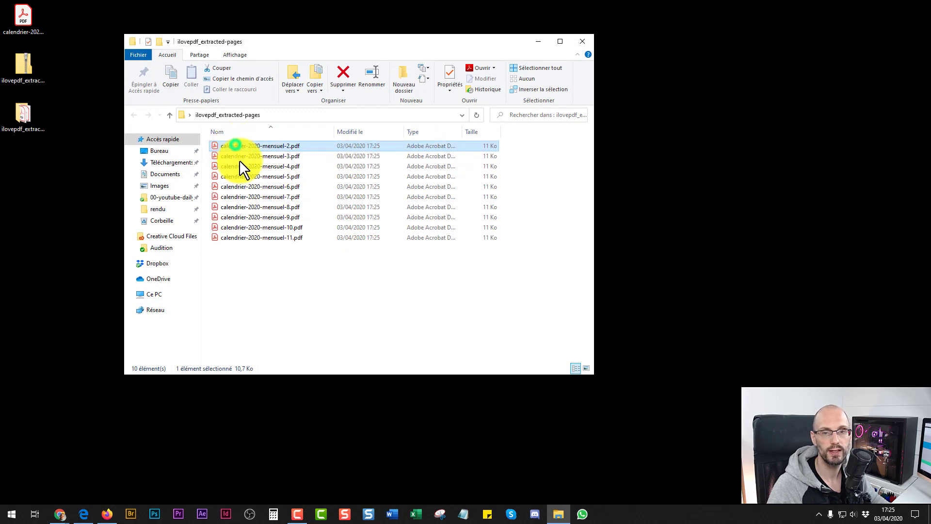
pyautogui.click(247, 236)
pyautogui.click(262, 270)
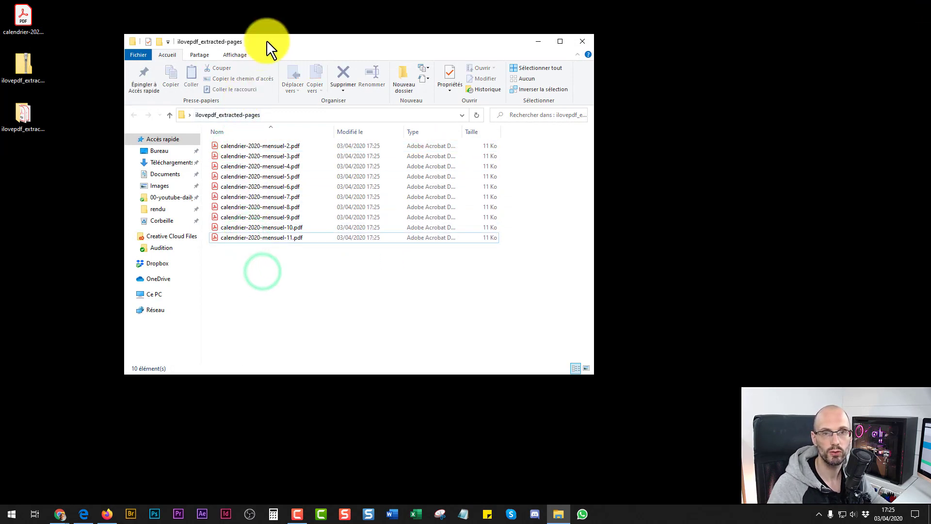
# Step: Move the extracted-pages folder window near the desktop icons, switch back to iLovePDF in Chrome and open the Fusionner PDF tool
pyautogui.moveTo(267, 41); pyautogui.dragTo(166, 145)
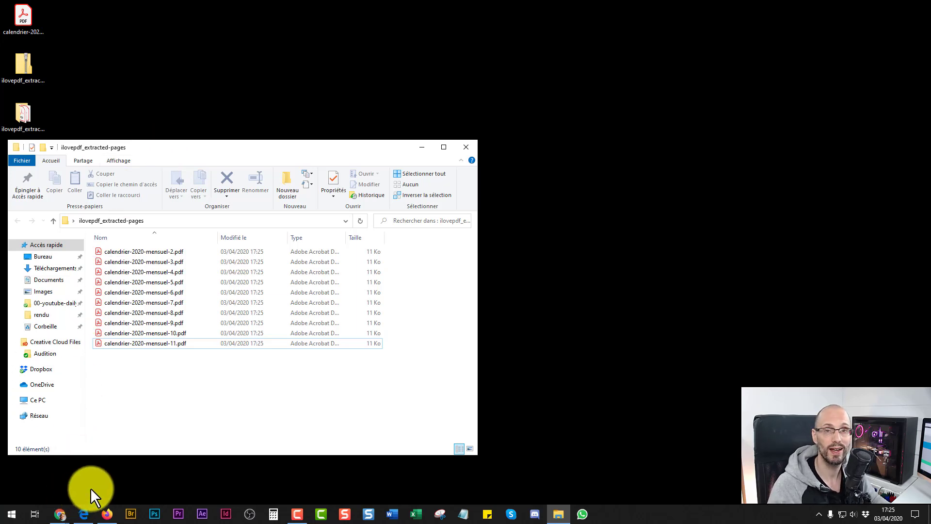
pyautogui.click(69, 514)
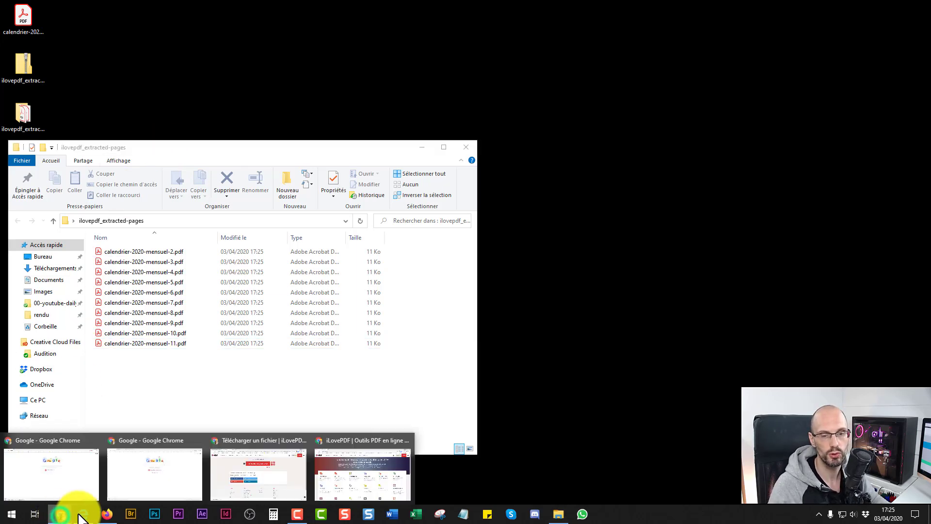
pyautogui.click(271, 486)
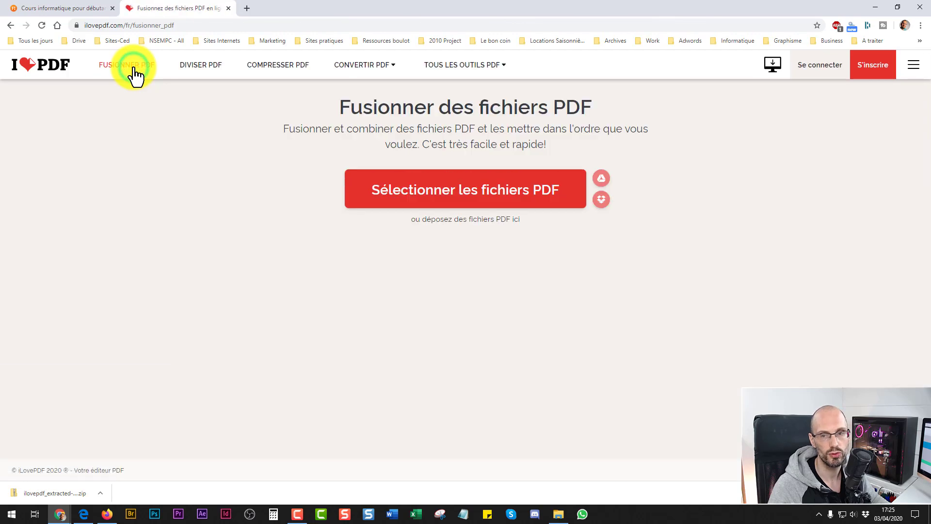
pyautogui.click(57, 68)
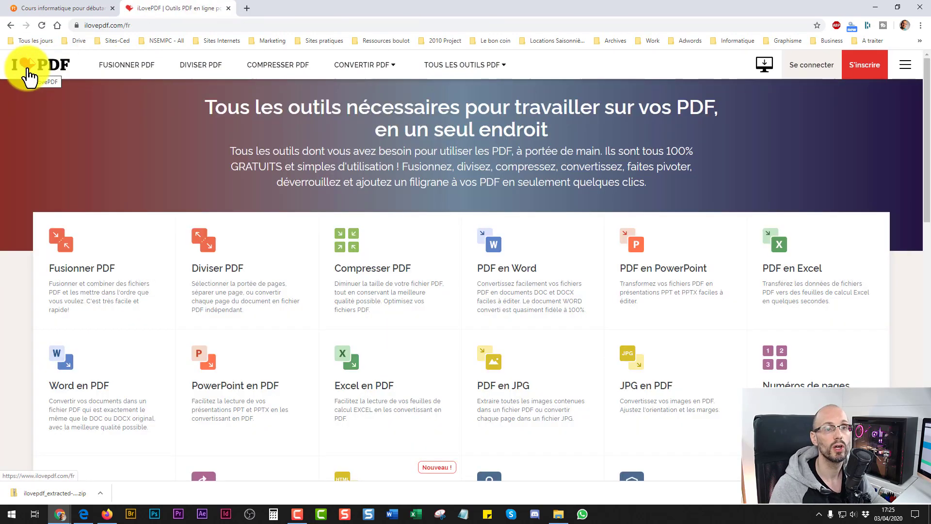
pyautogui.click(66, 250)
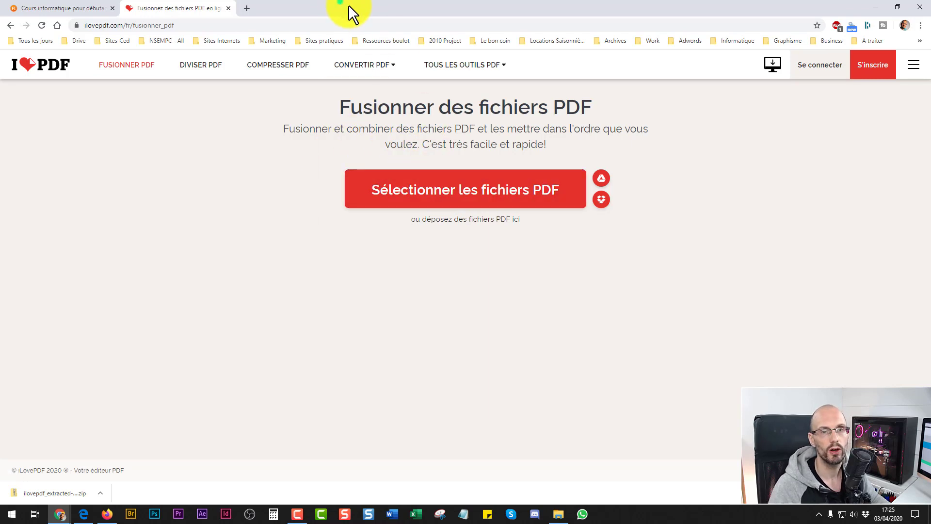
# Step: Shrink the Chrome window to sit beside the ilovepdf_extracted-pages folder and bring the folder window to the front
pyautogui.moveTo(348, 4); pyautogui.dragTo(531, 17)
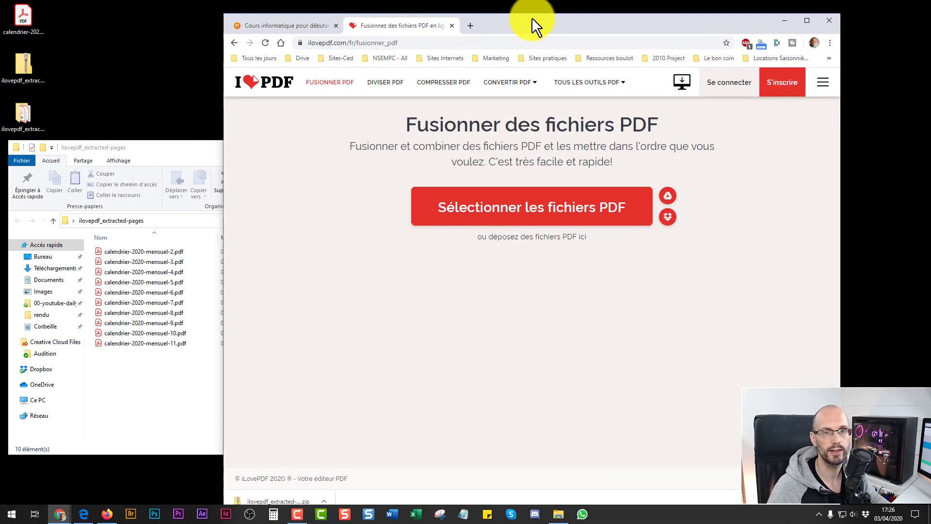
pyautogui.click(174, 144)
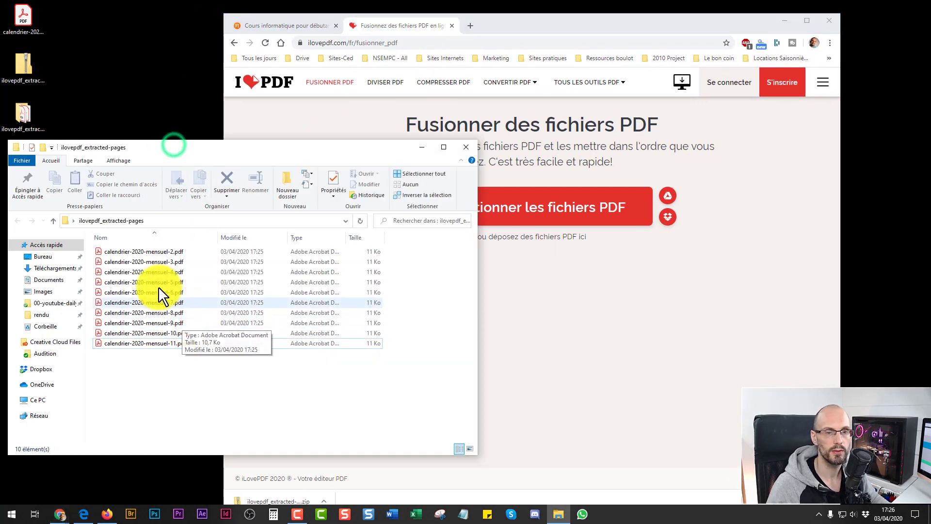
pyautogui.click(156, 261)
pyautogui.keyDown('shift'); pyautogui.click(157, 332); pyautogui.keyUp('shift')
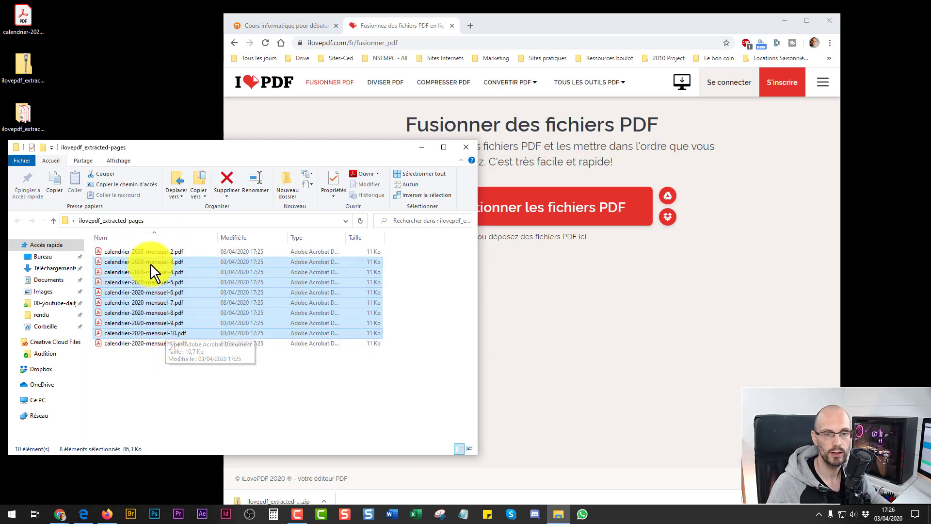
pyautogui.click(164, 364)
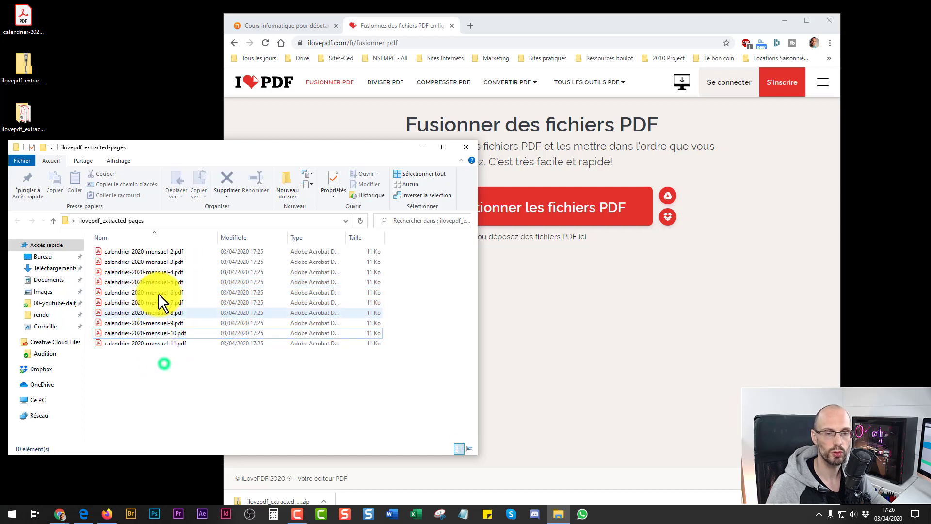
# Step: Add calendrier-2020-mensuel-3.pdf through calendrier-2020-mensuel-10.pdf from the folder to the merge page and maximize Chrome
pyautogui.click(160, 263)
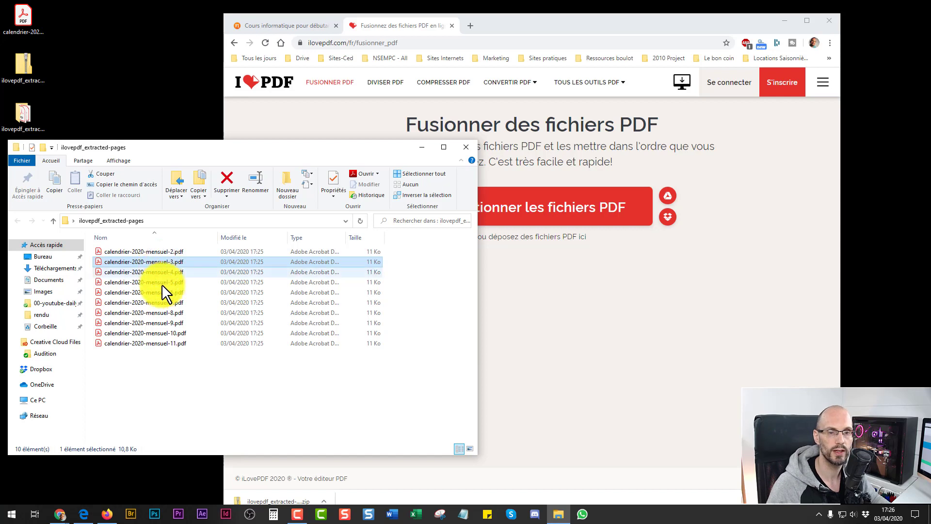
pyautogui.keyDown('shift'); pyautogui.click(165, 333); pyautogui.keyUp('shift')
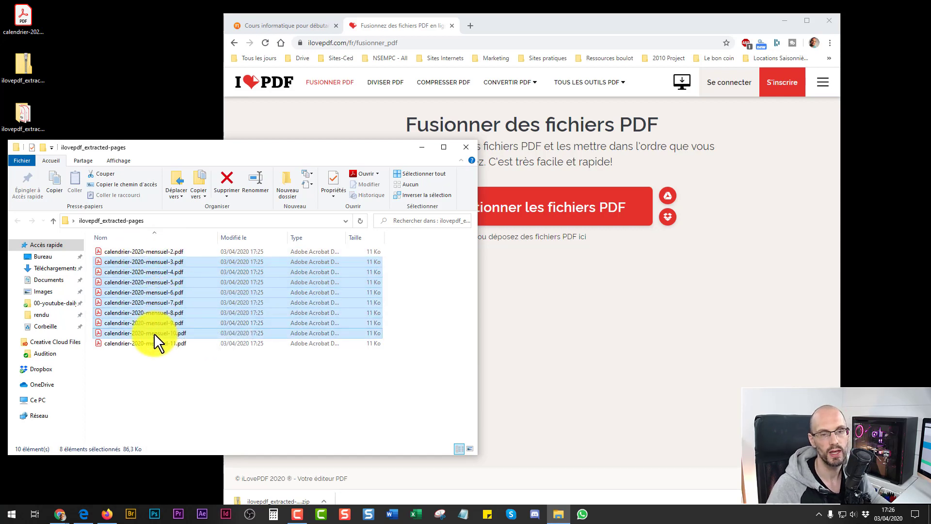
pyautogui.moveTo(152, 333); pyautogui.dragTo(555, 315)
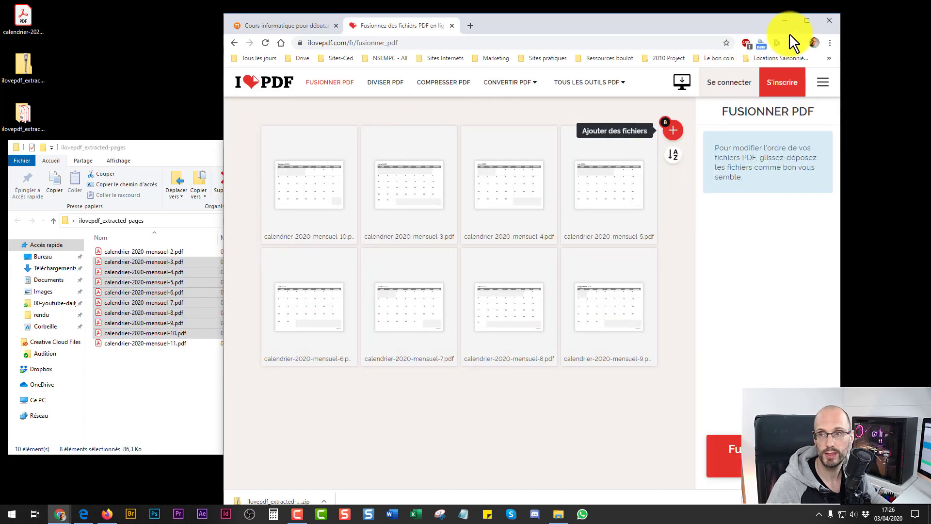
pyautogui.click(808, 21)
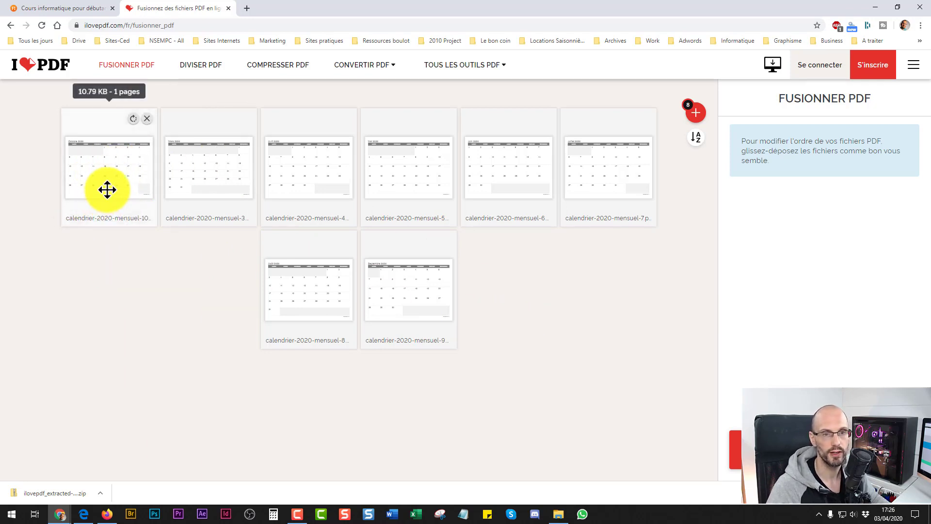
# Step: Move calendrier-2020-mensuel-10.pdf to the end of the merge order and remove calendrier-2020-mensuel-5.pdf
pyautogui.moveTo(110, 166); pyautogui.dragTo(440, 316)
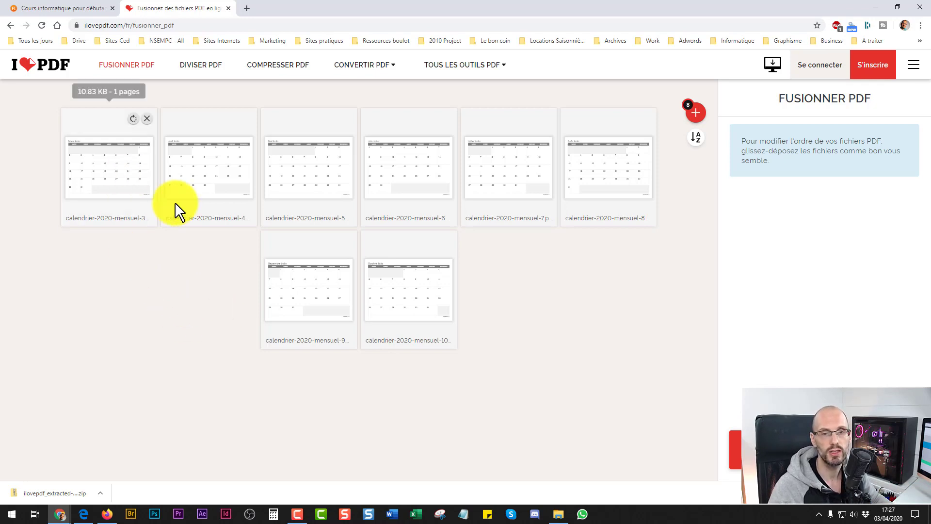
pyautogui.moveTo(306, 175)
pyautogui.mouseDown()
pyautogui.moveTo(413, 176)
pyautogui.moveTo(296, 174)
pyautogui.mouseUp()
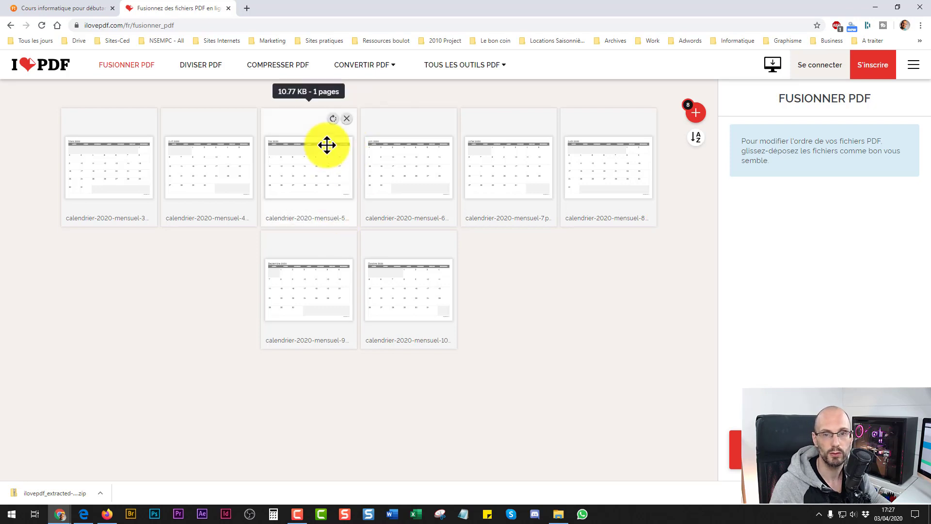
pyautogui.click(347, 118)
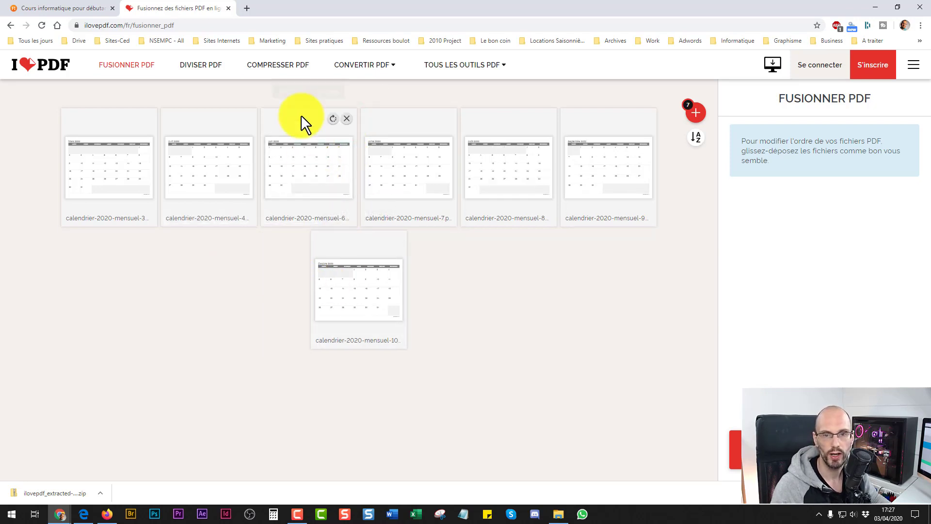
# Step: Add calendrier-2020-mensuel-5.pdf from the extracted-pages folder to the merge again and place it between files 4 and 6
pyautogui.doubleClick(318, 12)
pyautogui.moveTo(443, 44); pyautogui.dragTo(547, 25)
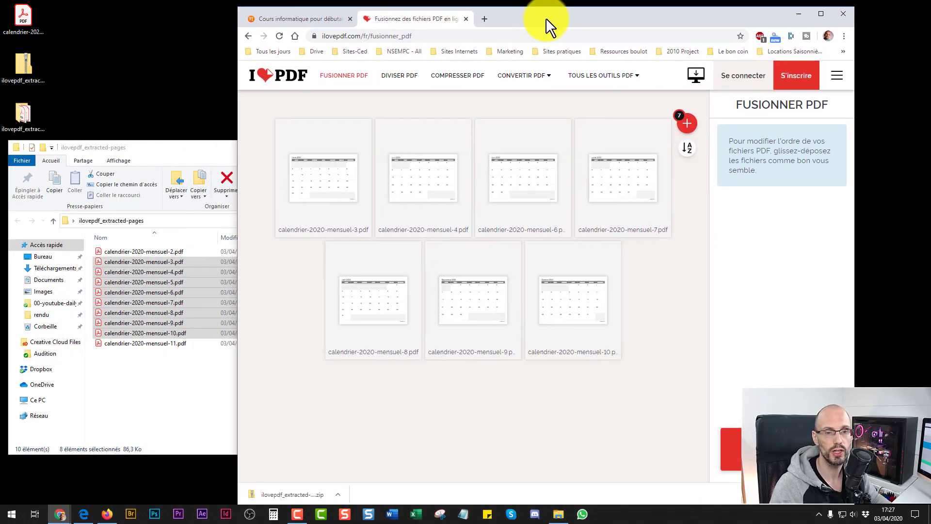
pyautogui.click(153, 394)
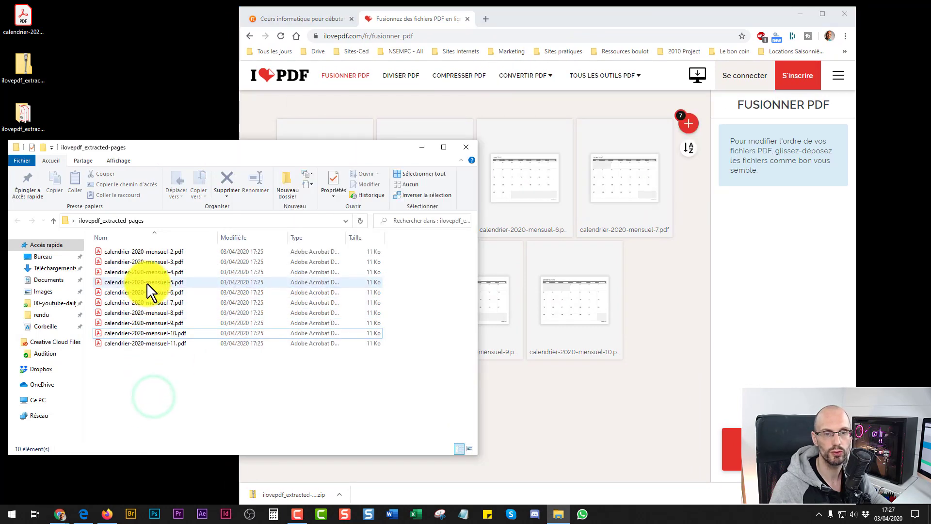
pyautogui.moveTo(144, 281); pyautogui.dragTo(652, 305)
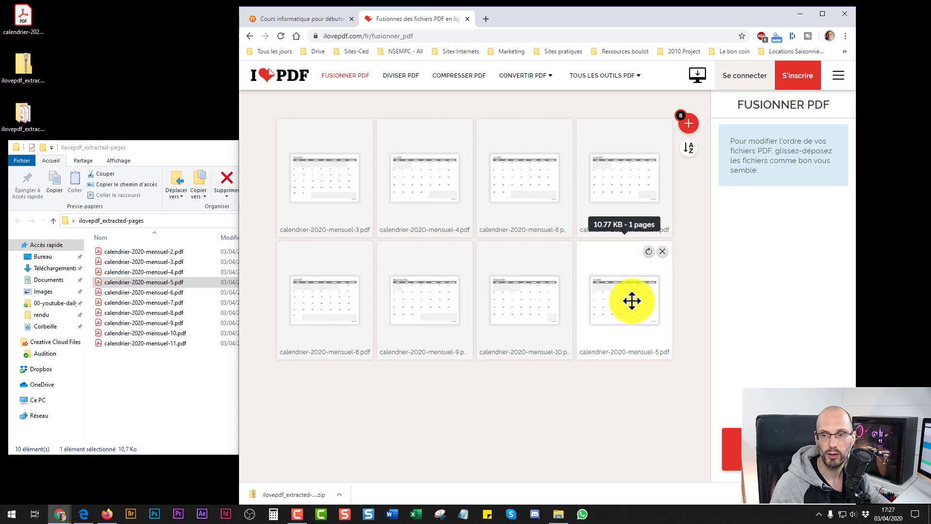
pyautogui.moveTo(623, 314); pyautogui.dragTo(524, 204)
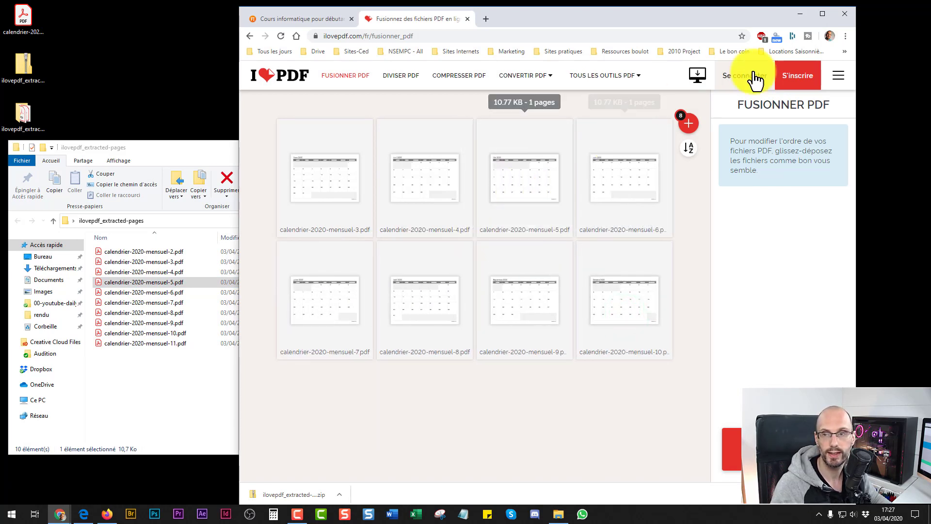
pyautogui.click(824, 14)
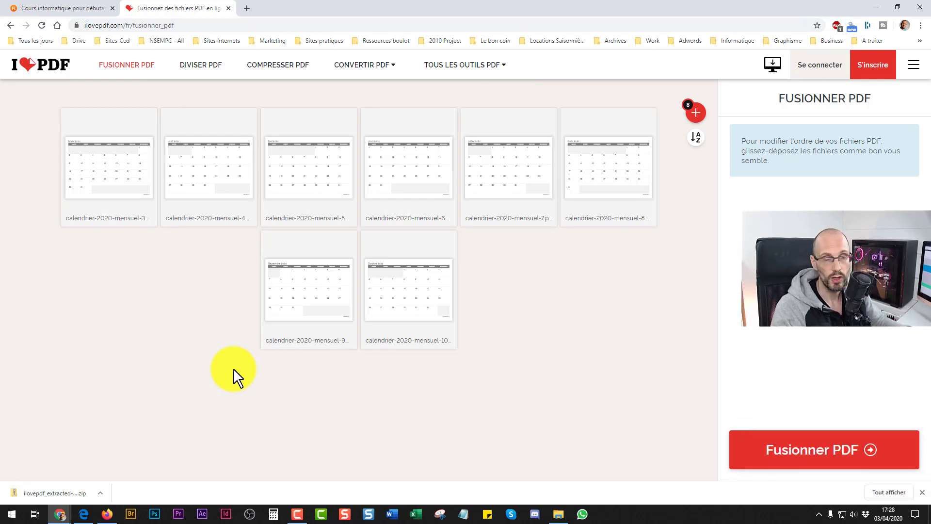
# Step: Merge the PDF files and open the downloaded ilovepdf_merged.pdf from the desktop
pyautogui.click(785, 460)
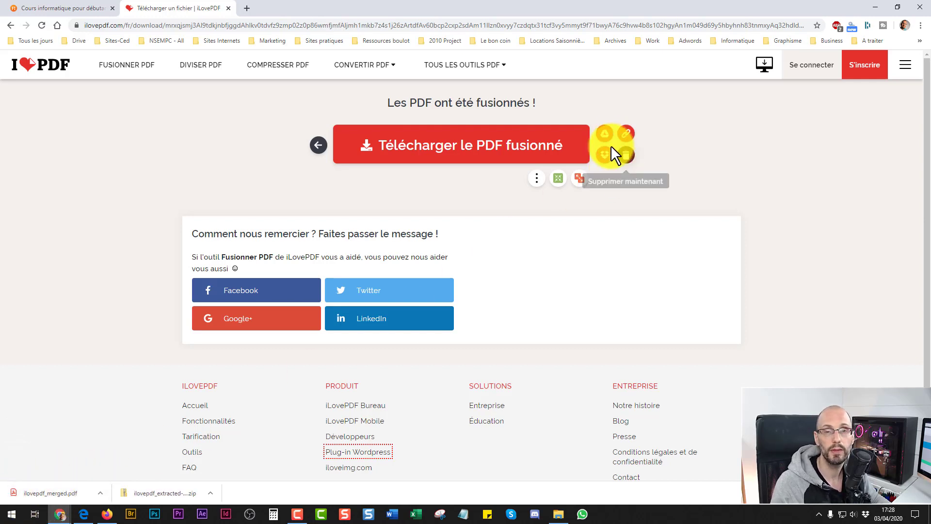
pyautogui.click(871, 7)
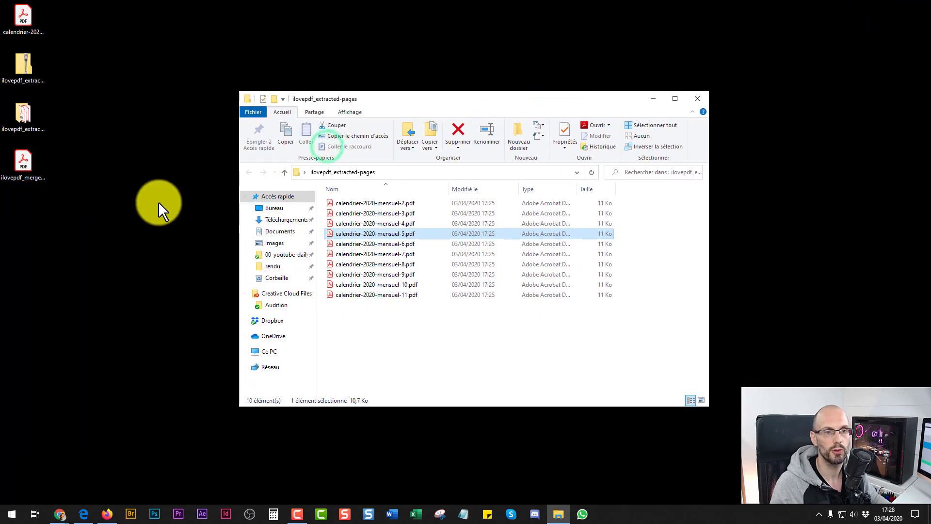
pyautogui.click(33, 164)
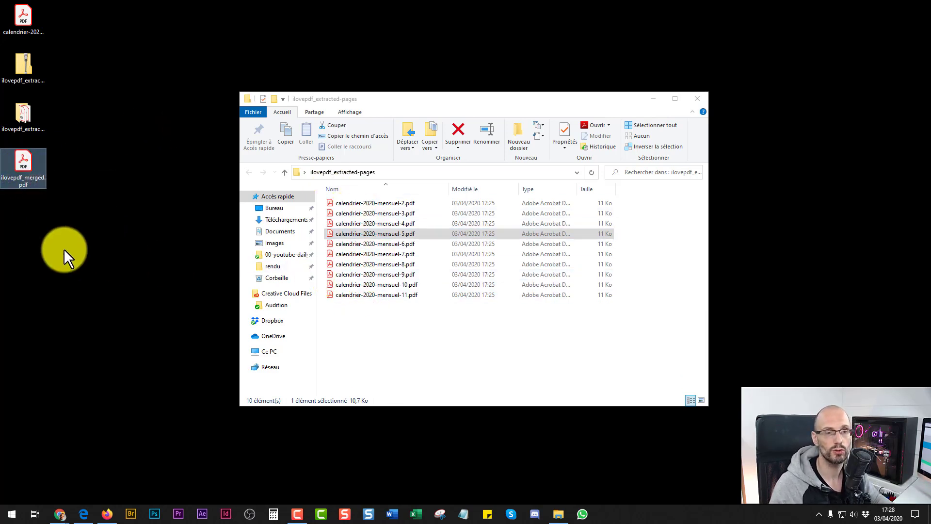
pyautogui.click(17, 232)
pyautogui.click(18, 163)
pyautogui.doubleClick(18, 164)
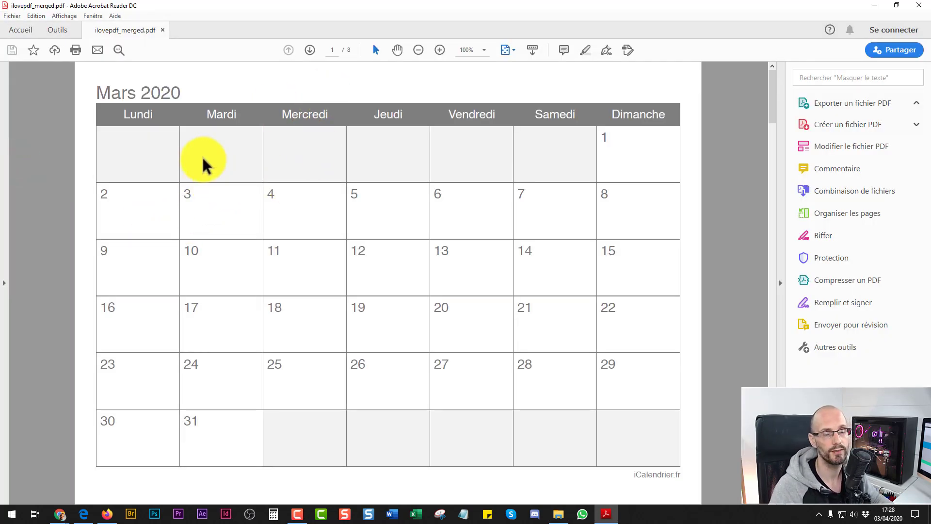
# Step: Check the pages and month order of ilovepdf_merged.pdf in Acrobat Reader, and close it
pyautogui.scroll(-2, 160, 184)
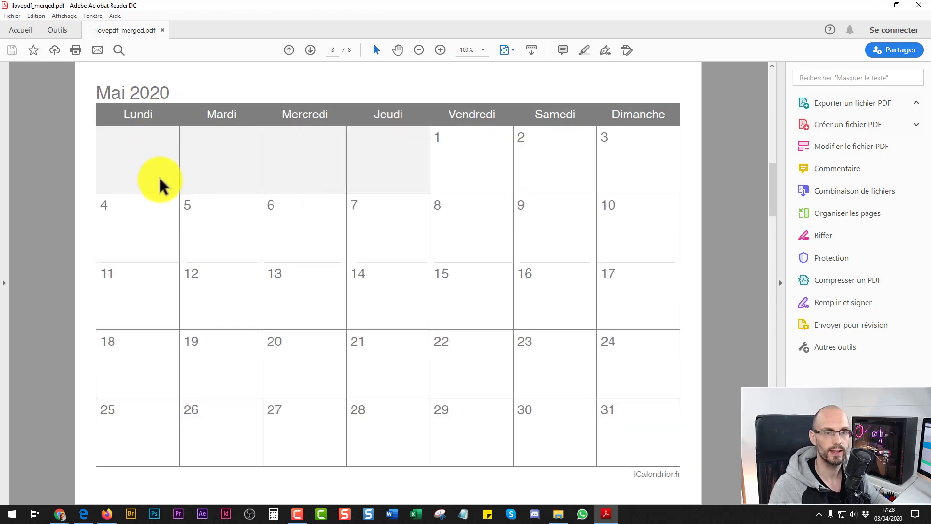
pyautogui.scroll(-3, 160, 184)
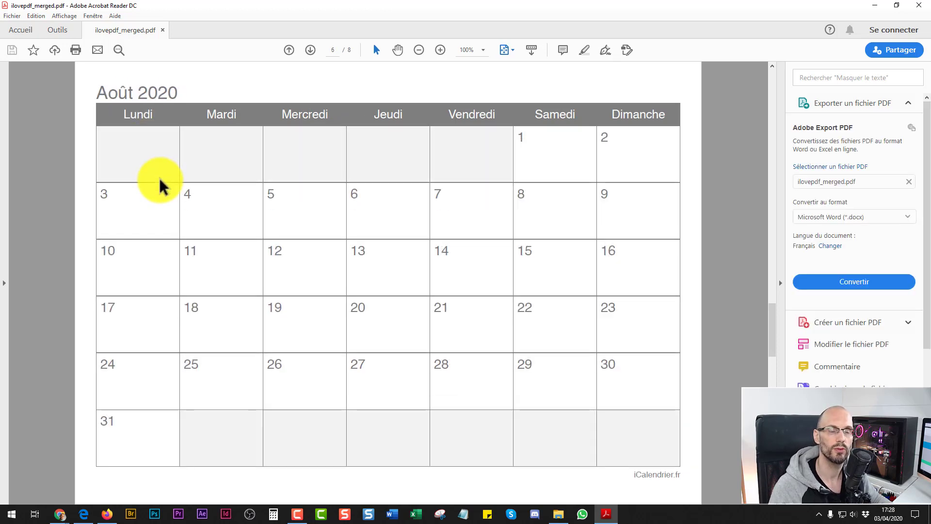
pyautogui.scroll(-2, 160, 186)
pyautogui.scroll(5, 163, 186)
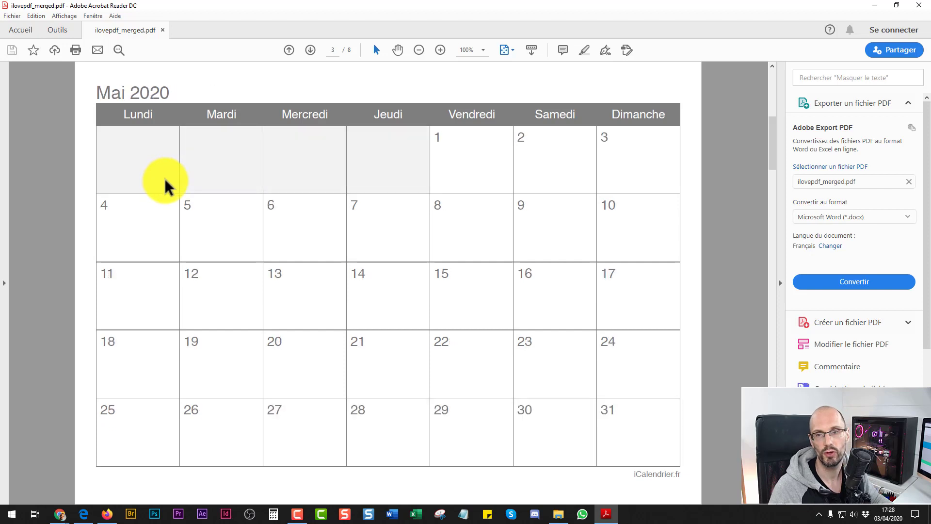
pyautogui.scroll(2, 165, 187)
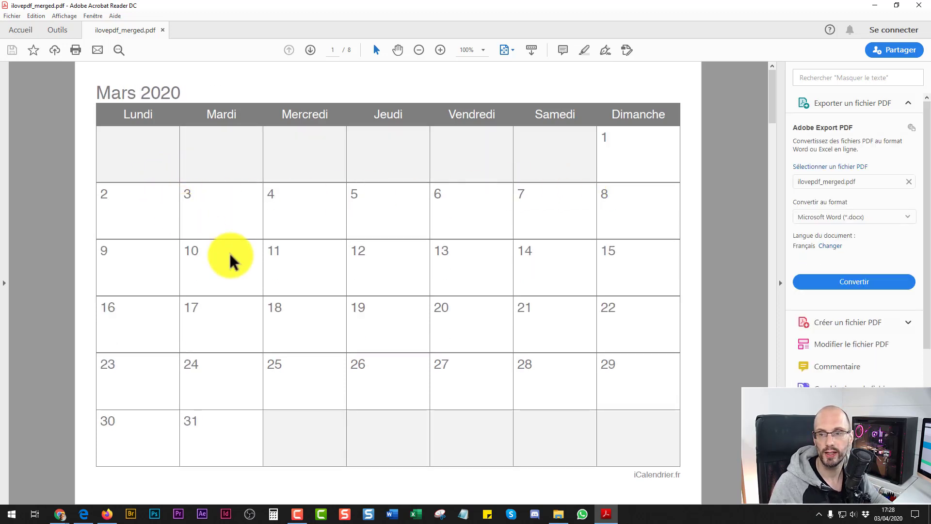
pyautogui.scroll(-6, 274, 281)
pyautogui.scroll(3, 286, 262)
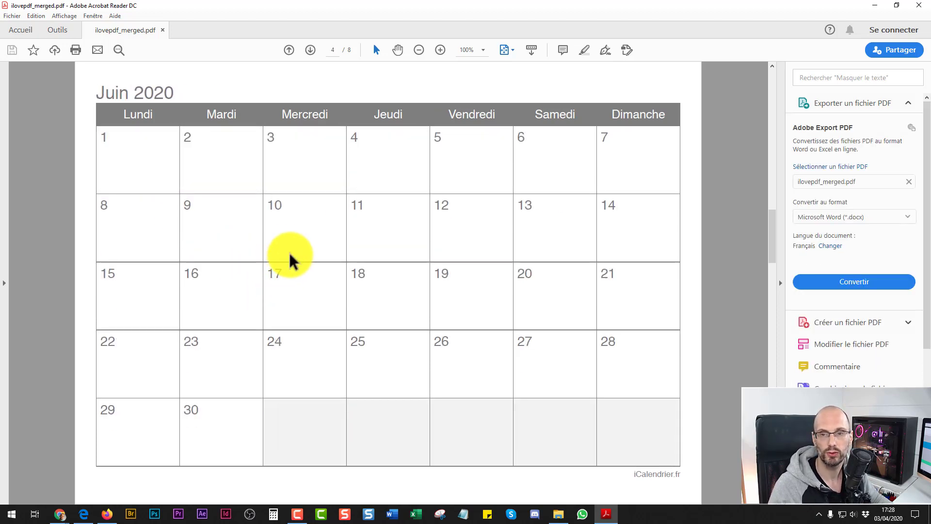
pyautogui.scroll(3, 349, 243)
pyautogui.click(918, 6)
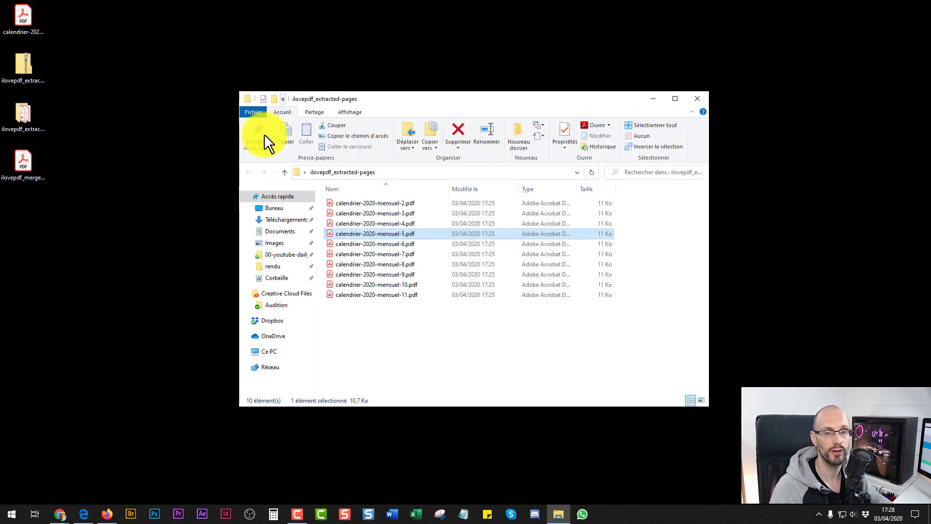
# Step: Switch back to iLovePDF in Chrome and open its home page showing all the PDF tools
pyautogui.moveTo(63, 517)
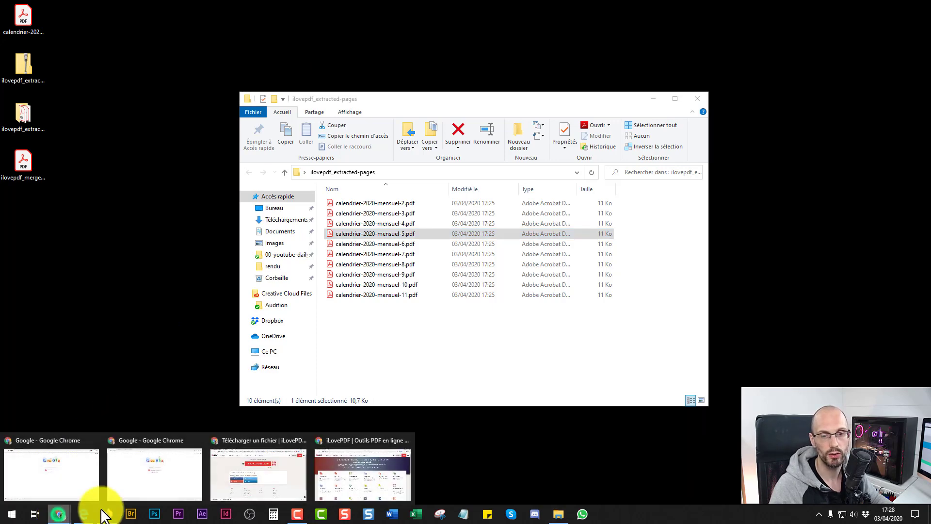
pyautogui.click(239, 482)
pyautogui.click(49, 67)
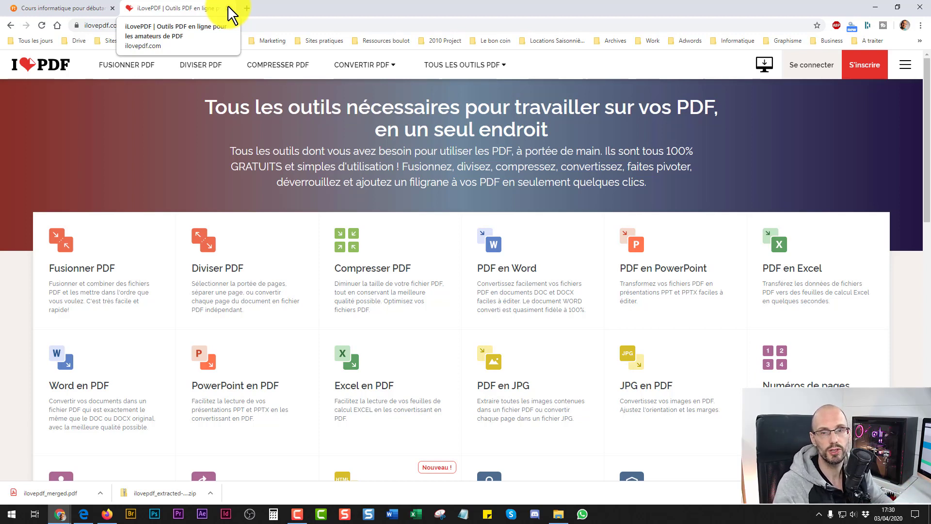
# Step: Minimize Chrome, move the folder window aside, and start the W-10-Active virtual machine in Oracle VM VirtualBox
pyautogui.click(874, 8)
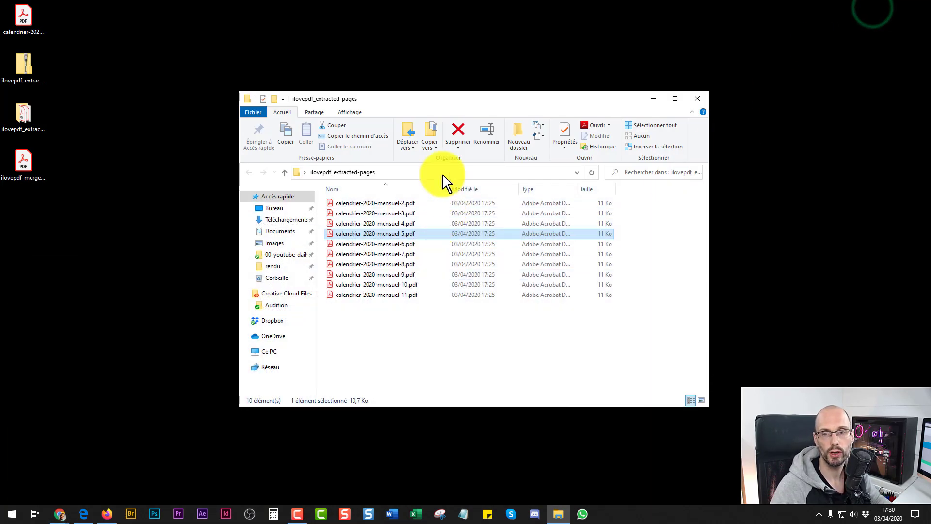
pyautogui.moveTo(452, 100); pyautogui.dragTo(259, 112)
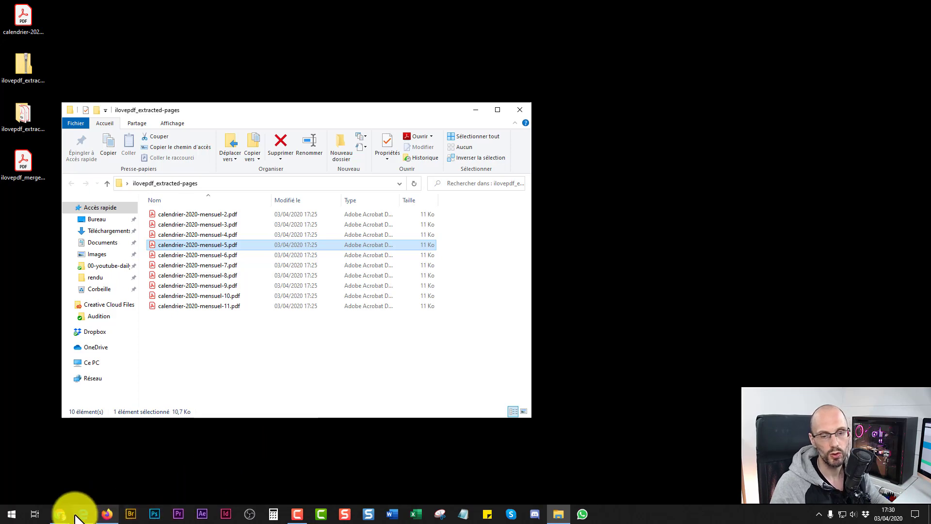
pyautogui.click(13, 513)
pyautogui.click(138, 469)
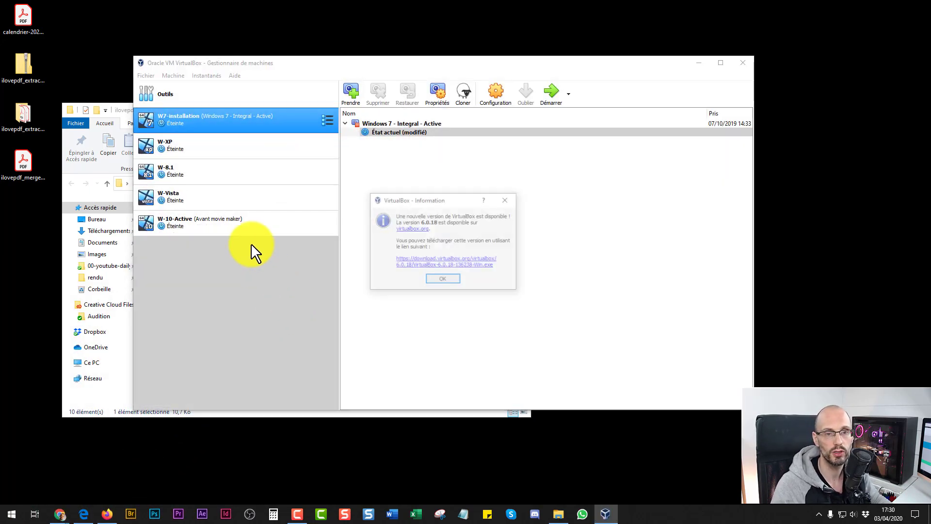
pyautogui.click(243, 226)
pyautogui.click(430, 283)
pyautogui.click(240, 228)
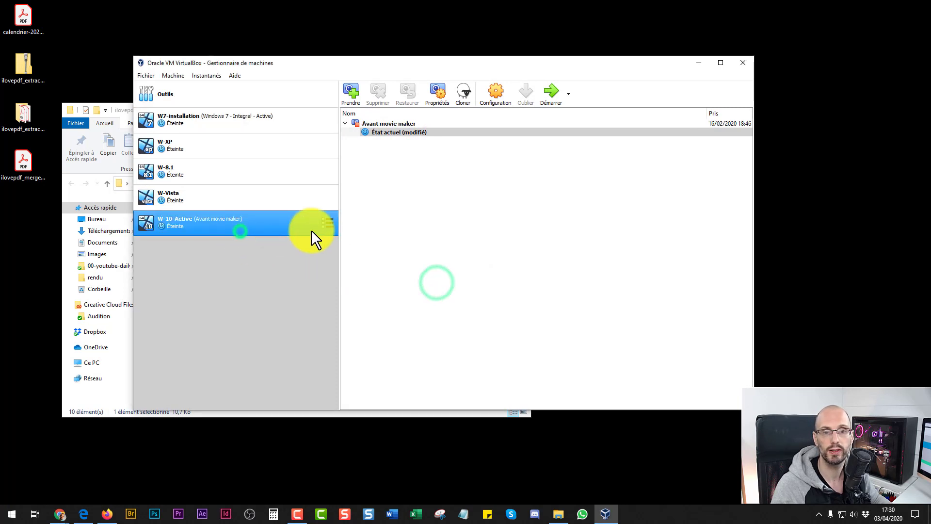
pyautogui.click(549, 92)
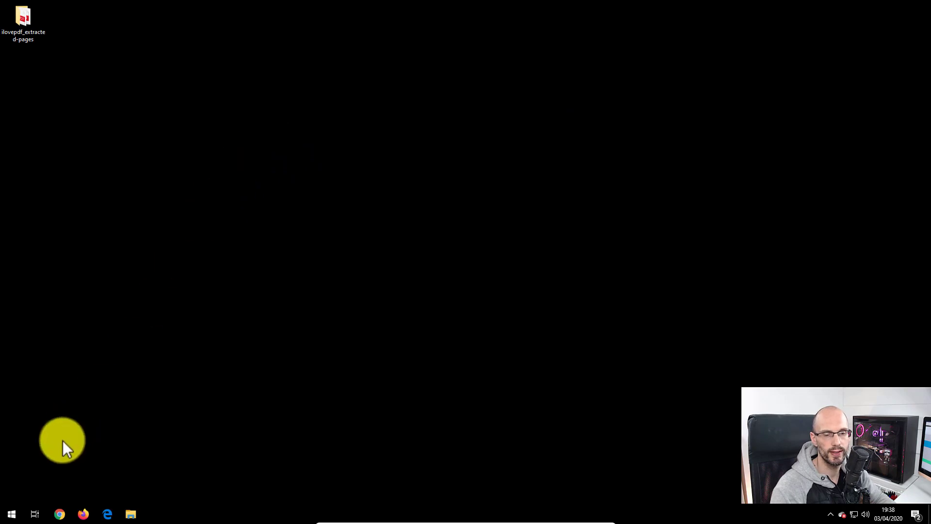
# Step: Open Chrome on the virtual machine's desktop and maximize its window
pyautogui.click(58, 515)
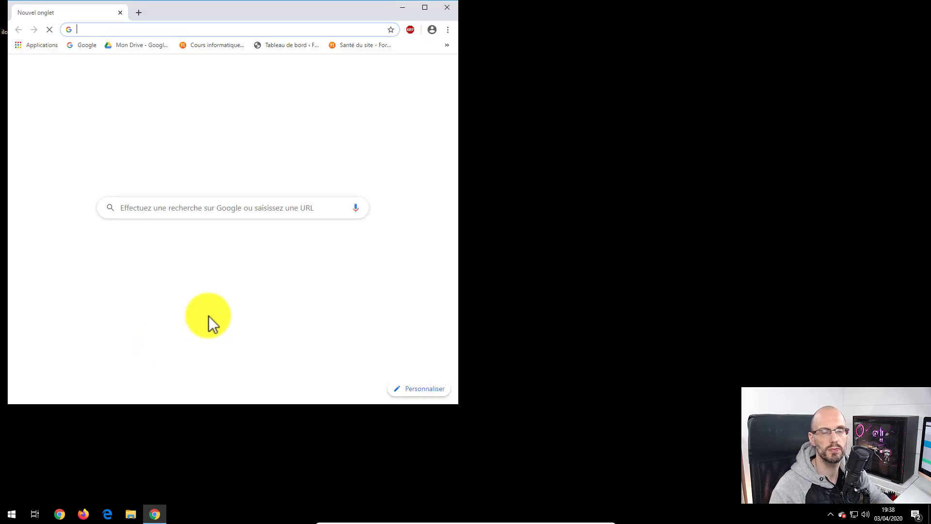
pyautogui.click(426, 8)
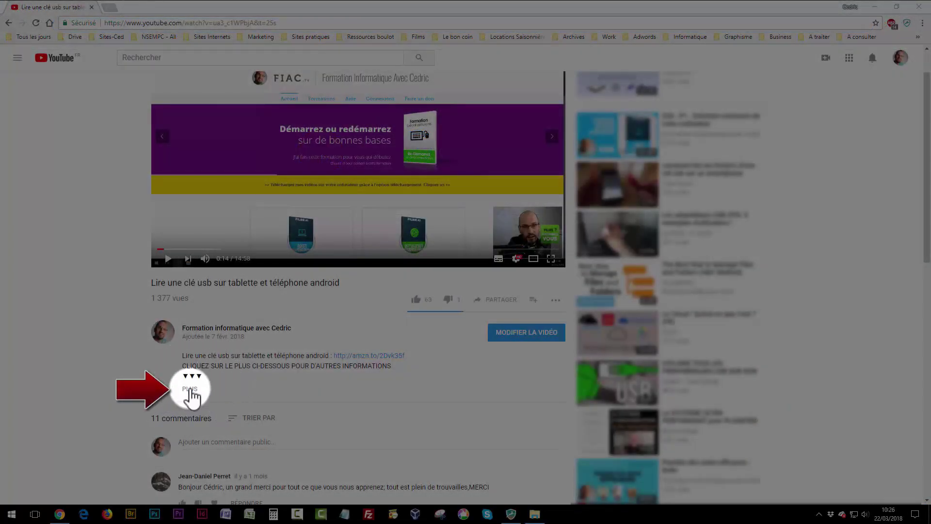
pyautogui.click(190, 388)
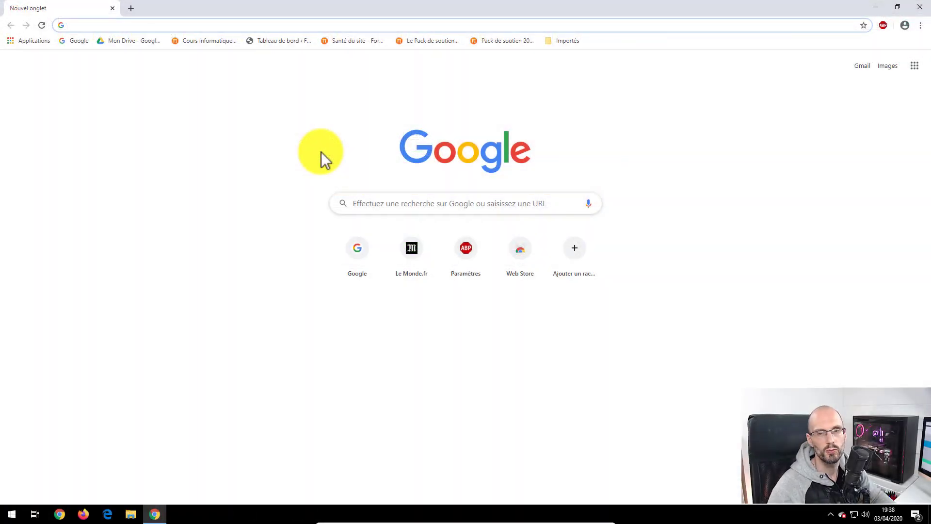
# Step: Search Google for "pdf creator"
pyautogui.click(395, 204)
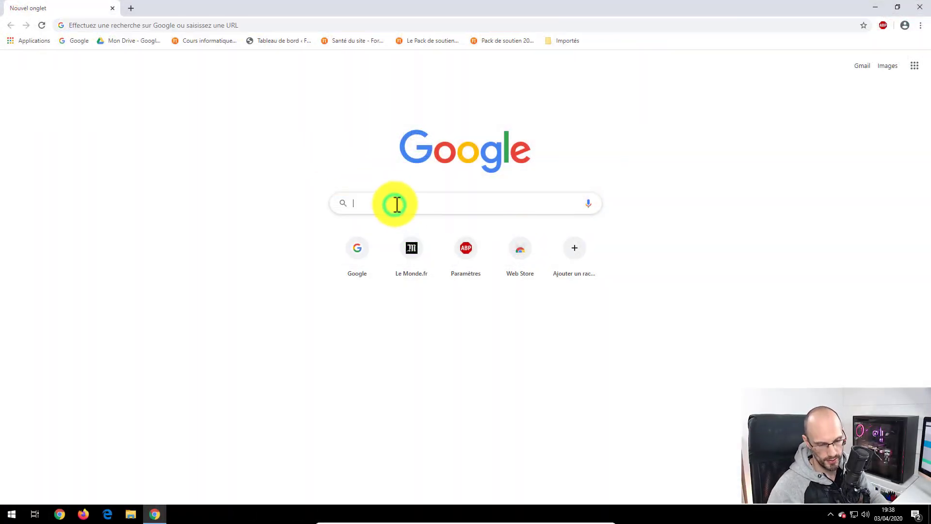
pyautogui.write('pdf creato')
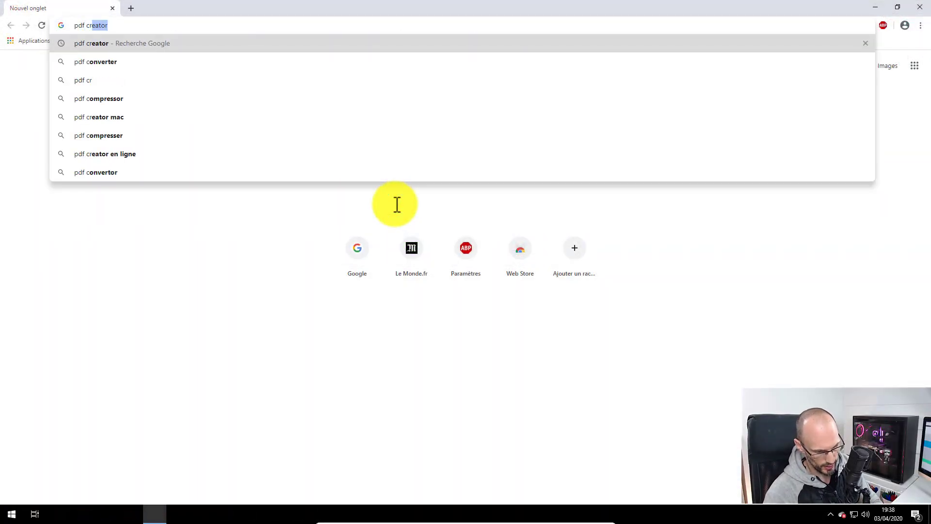
pyautogui.write('r')
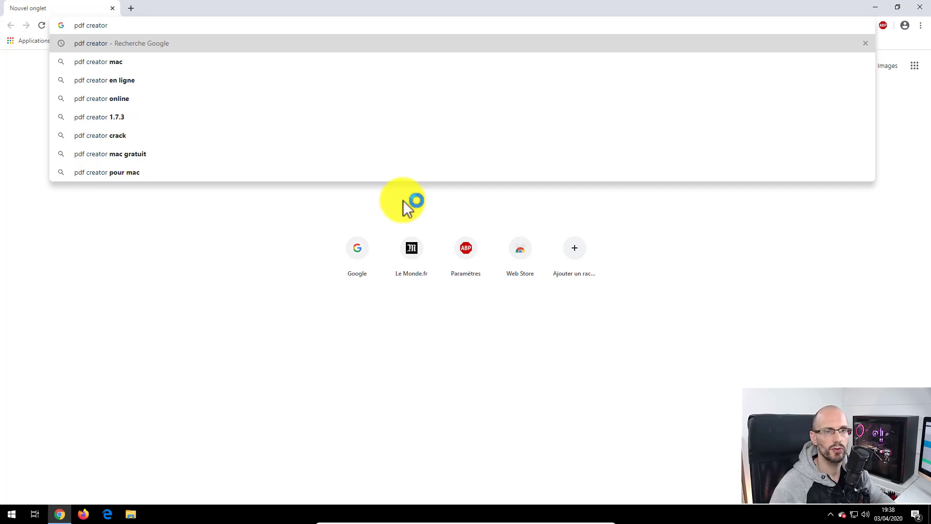
pyautogui.press('Return')
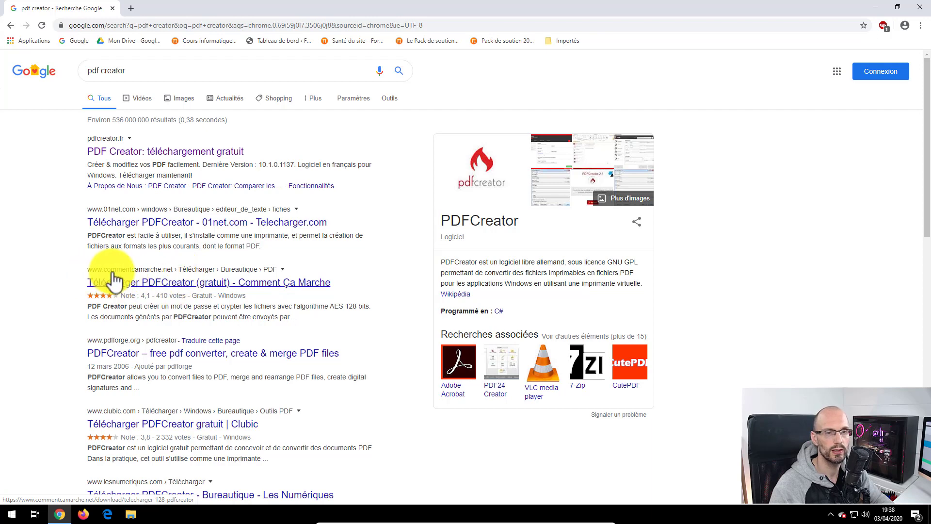
# Step: Download the PDFCreator 4.0.3 freeware installer from its CommentCaMarche page, and minimize Chrome
pyautogui.click(122, 286)
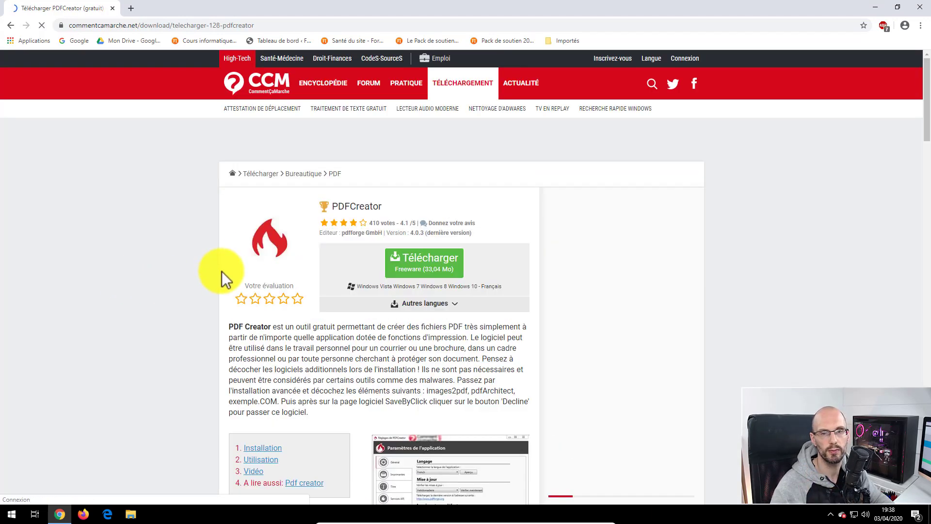
pyautogui.click(428, 264)
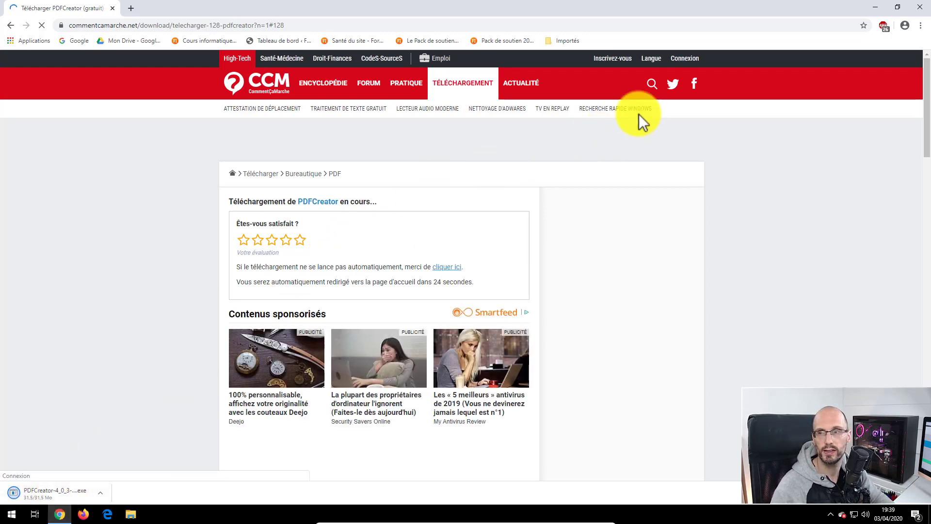
pyautogui.click(874, 8)
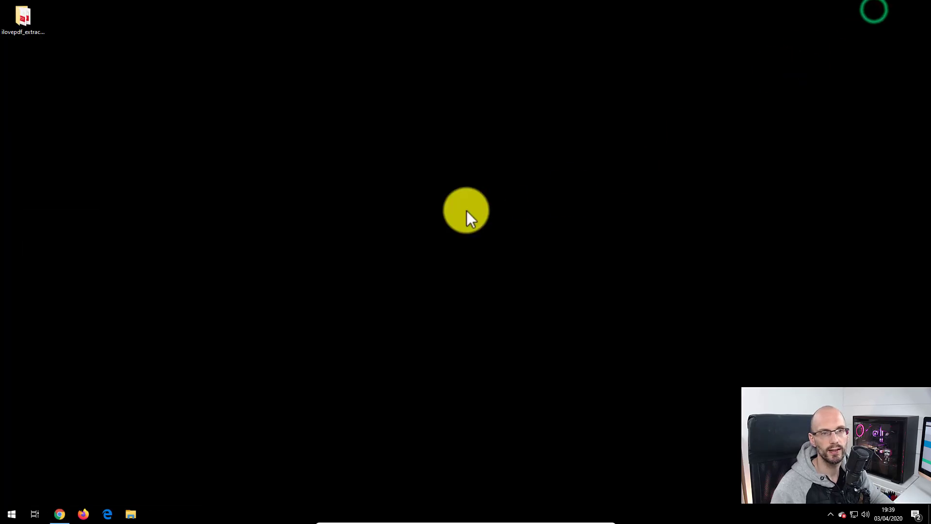
# Step: Open a File Explorer window, move it higher on the desktop, and display the Téléchargements folder
pyautogui.click(230, 221)
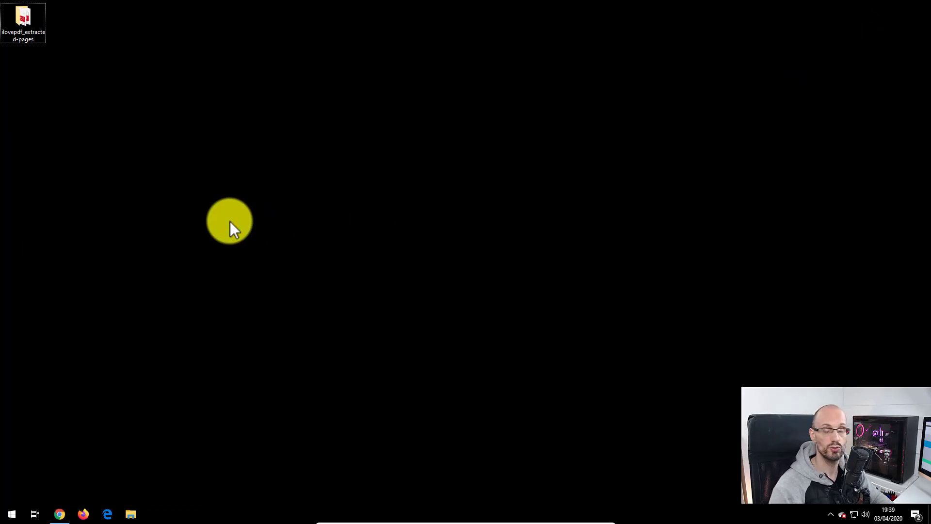
pyautogui.press('super+e')
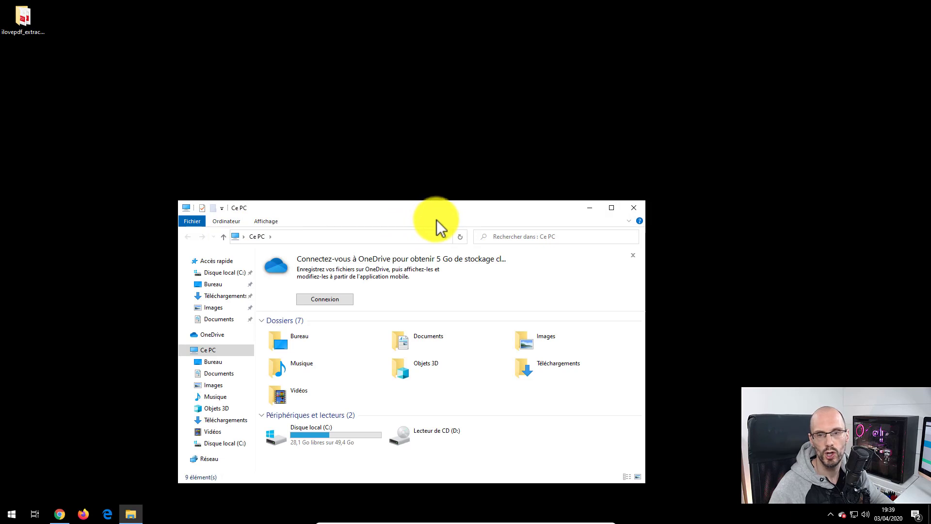
pyautogui.moveTo(426, 209); pyautogui.dragTo(448, 108)
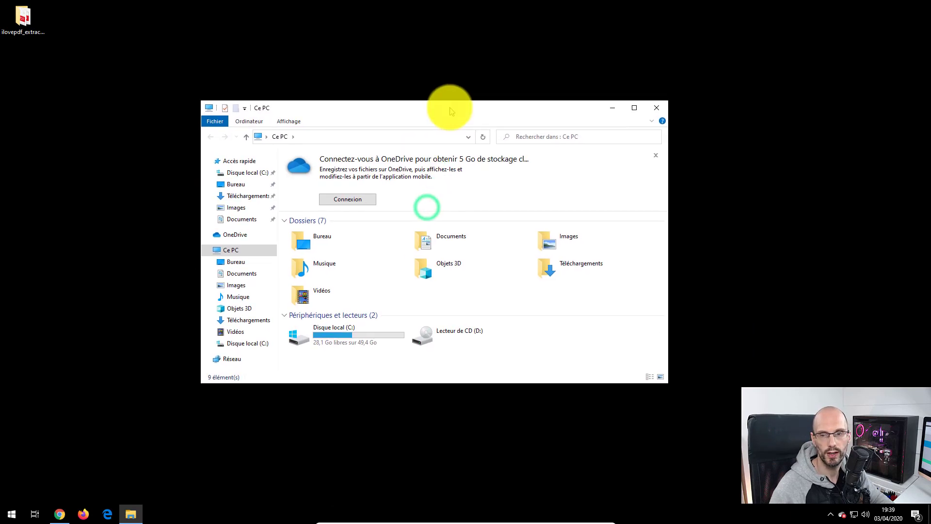
pyautogui.doubleClick(540, 269)
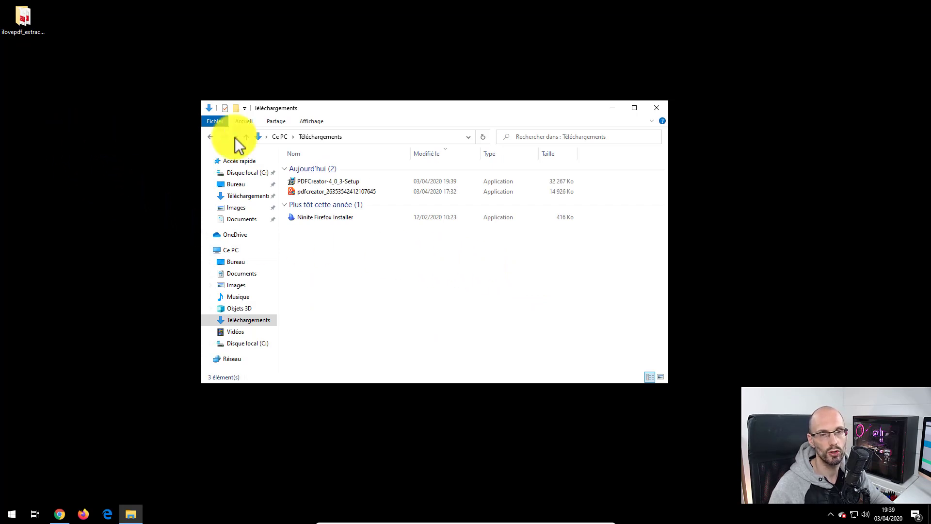
# Step: Run PDFCreator-4_0_3-Setup from the Téléchargements folder, close the folder window, and allow the installer to make changes to the device
pyautogui.click(334, 182)
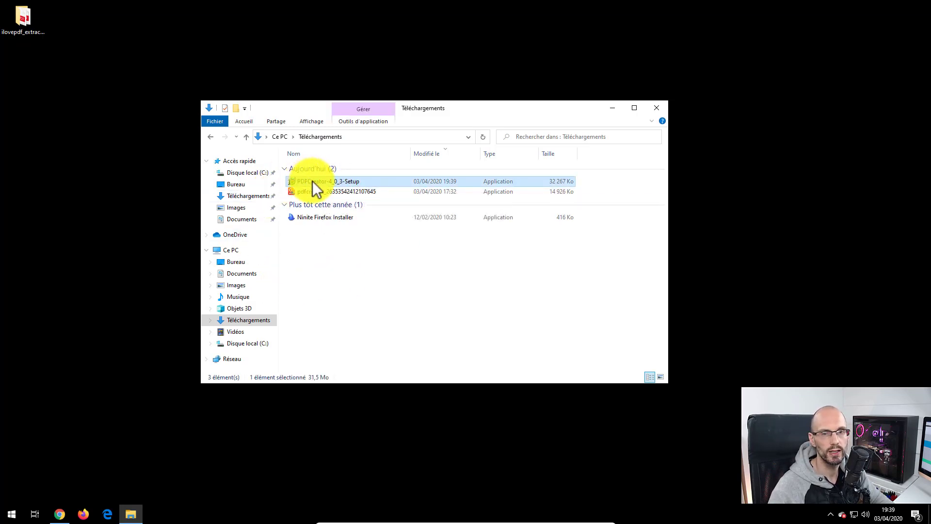
pyautogui.doubleClick(312, 181)
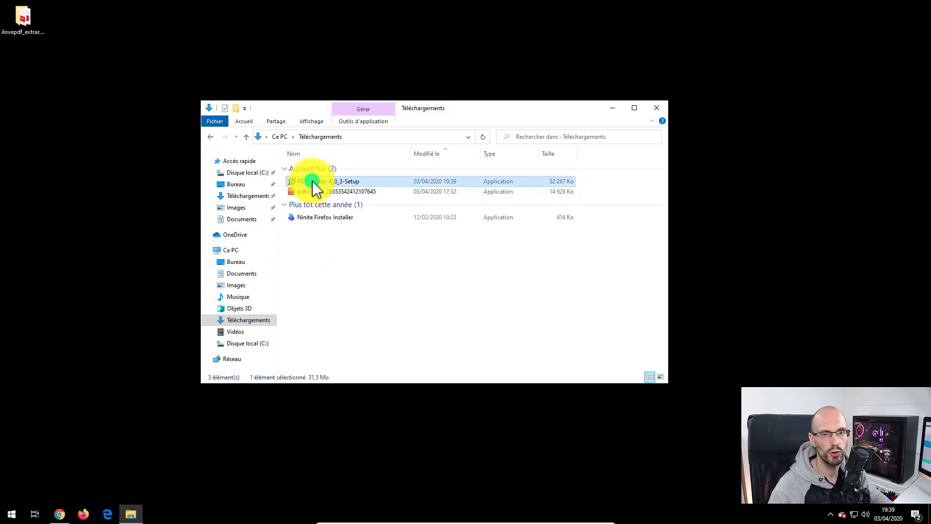
pyautogui.click(654, 110)
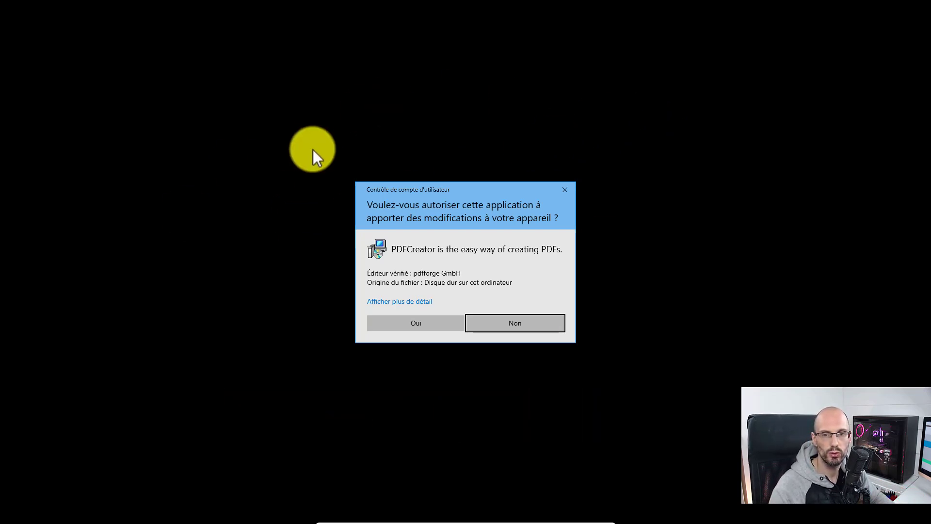
pyautogui.click(405, 319)
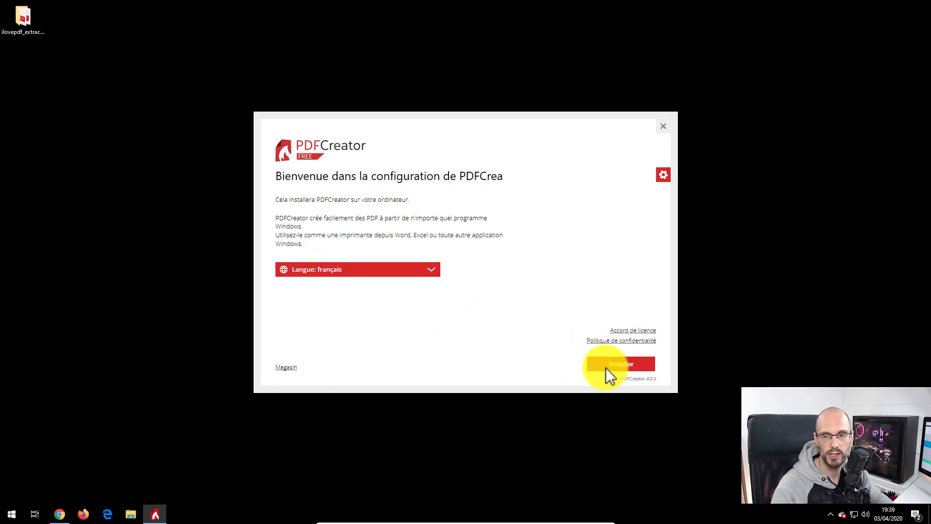
# Step: Show the advanced setup settings and start installing PDFCreator with a desktop shortcut and without PDF Architect
pyautogui.click(620, 367)
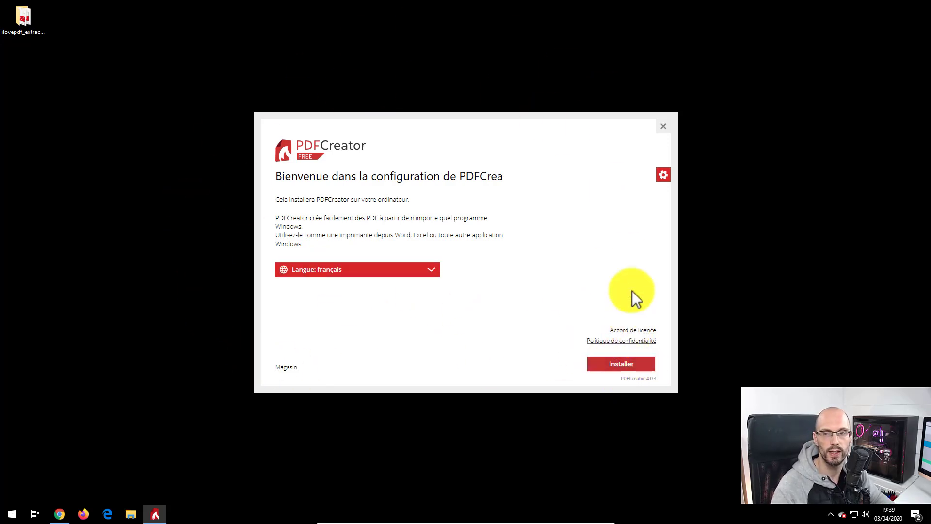
pyautogui.click(663, 176)
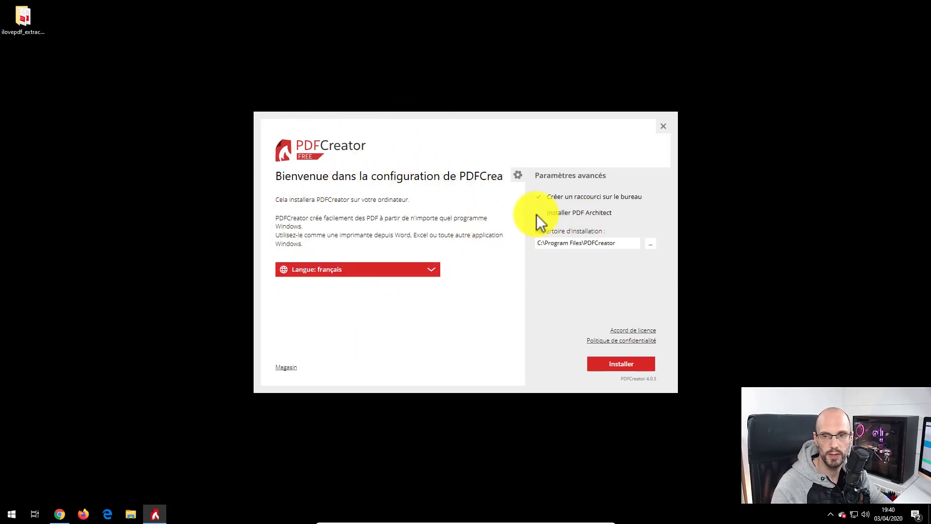
pyautogui.click(618, 365)
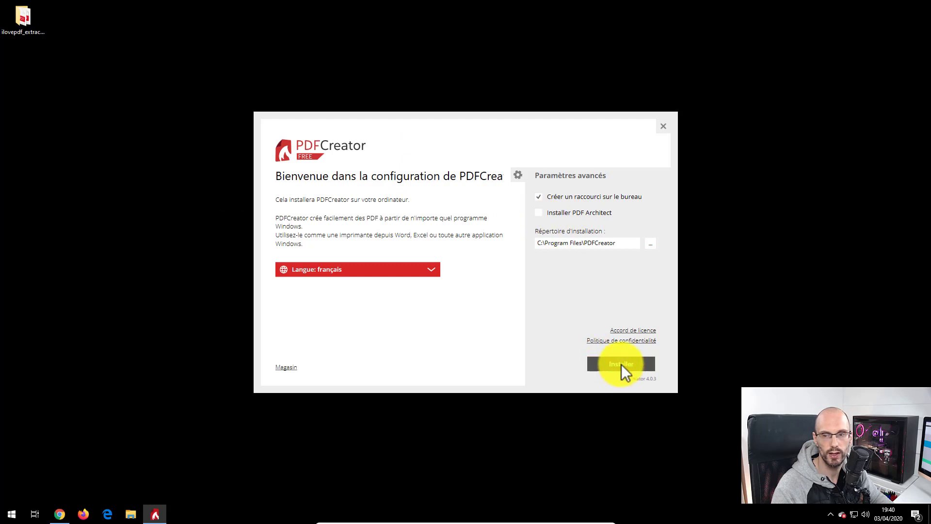
pyautogui.click(621, 364)
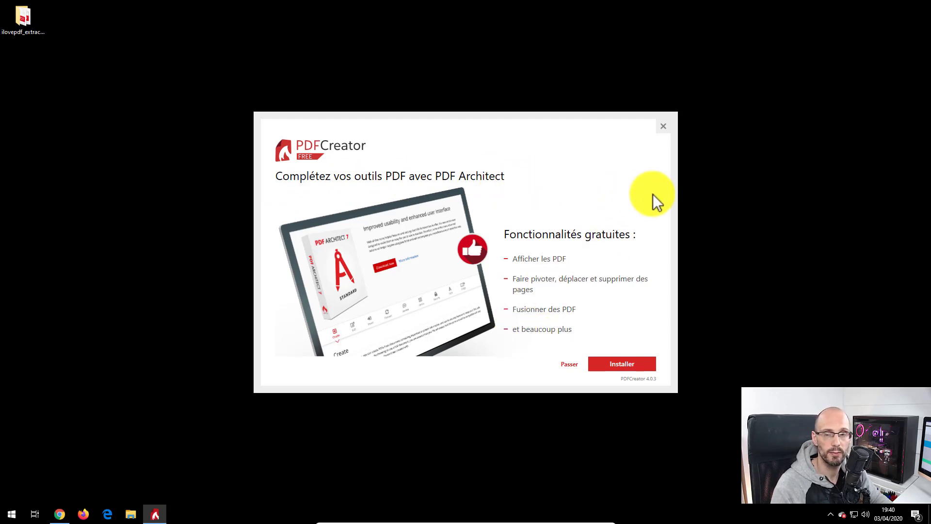
# Step: Skip the PDF Architect offer, decline Avast Free Antivirus, and close the PDFCreator installer without starting the program
pyautogui.click(571, 367)
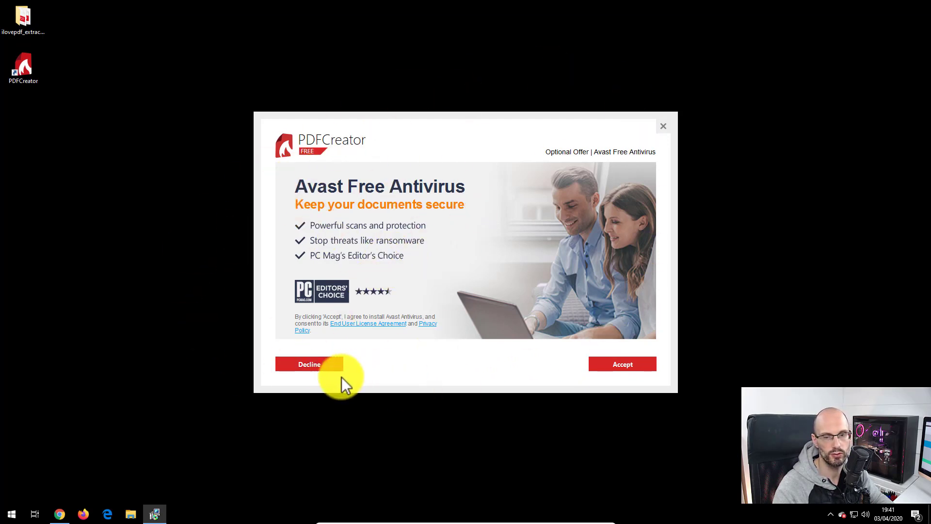
pyautogui.click(305, 365)
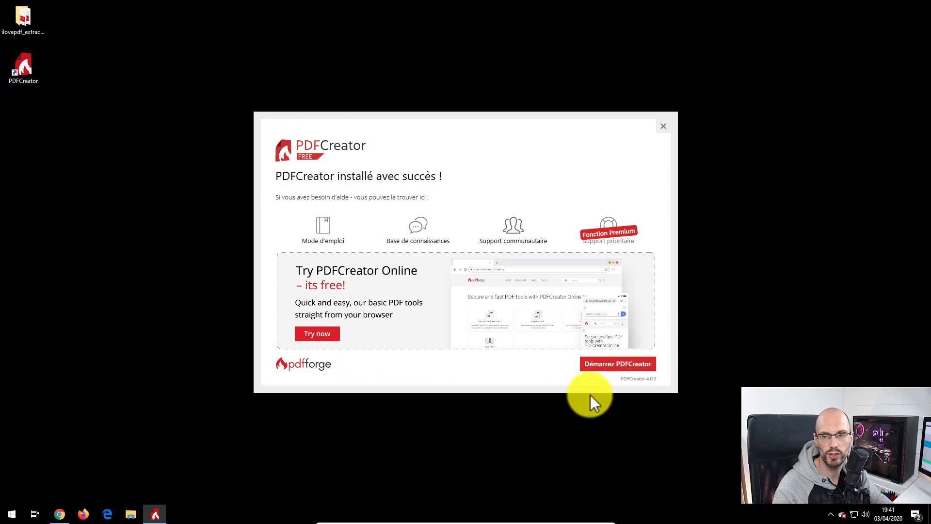
pyautogui.click(666, 129)
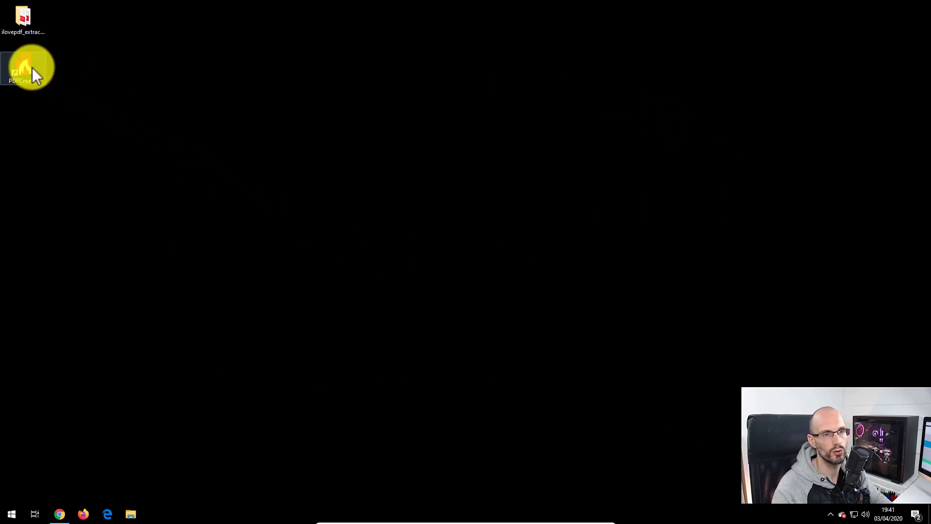
# Step: Launch PDFCreator from its desktop shortcut, collapse the Bienvenue news pane, and shift the window slightly
pyautogui.click(28, 66)
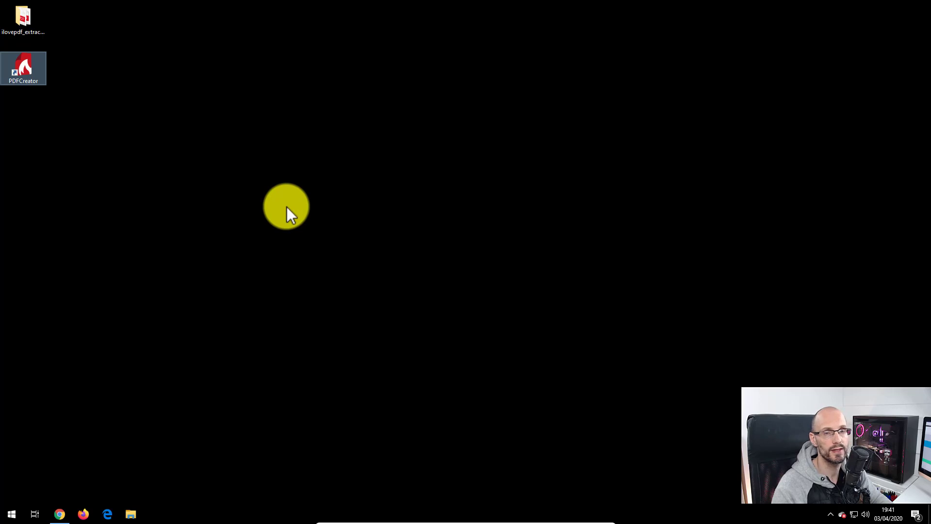
pyautogui.doubleClick(25, 63)
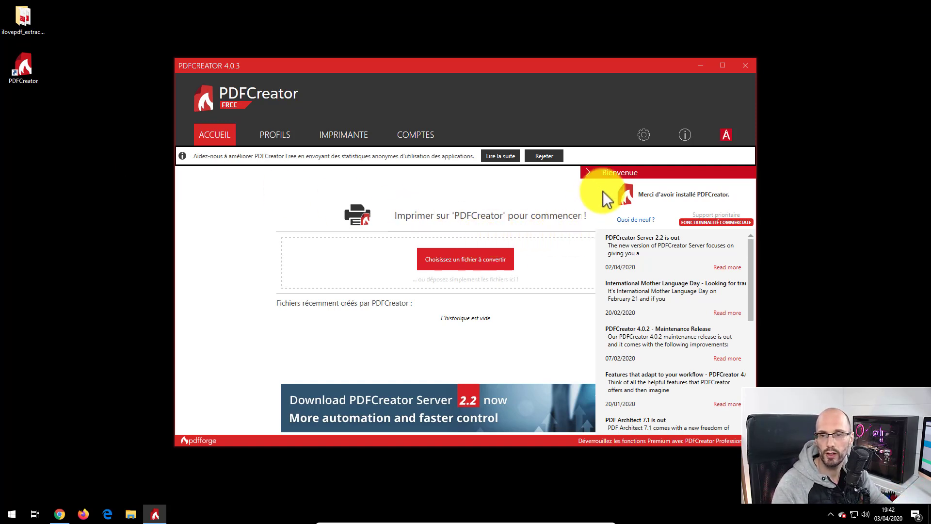
pyautogui.click(585, 173)
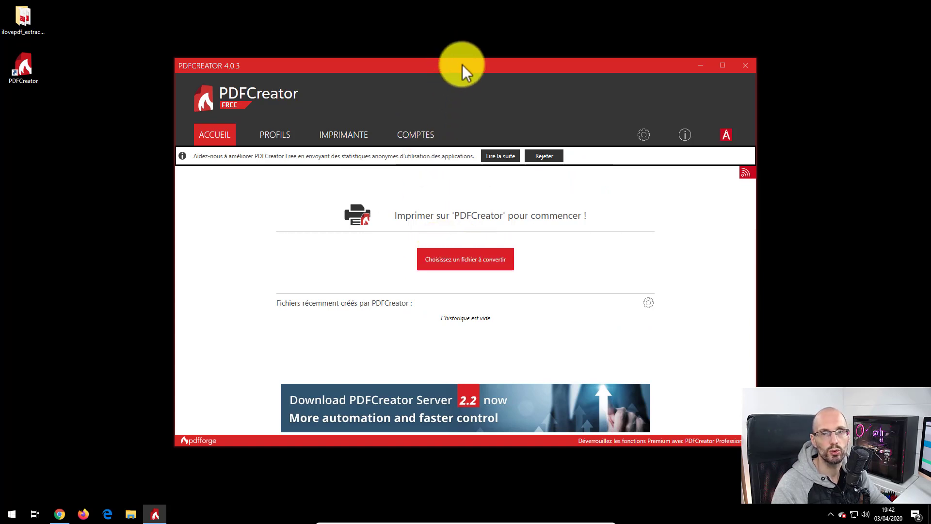
pyautogui.moveTo(461, 65); pyautogui.dragTo(477, 49)
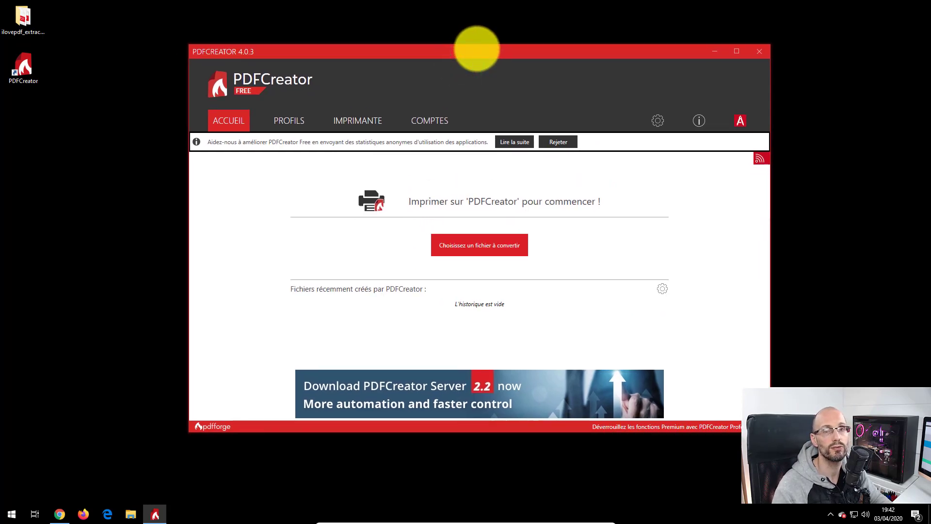
# Step: Open the ilovepdf_extracted-pages folder, select calendrier-2020-mensuel-2 through calendrier-2020-mensuel-11, and position the folder window clear of PDFCreator's file drop area
pyautogui.doubleClick(23, 17)
pyautogui.moveTo(336, 107); pyautogui.dragTo(147, 181)
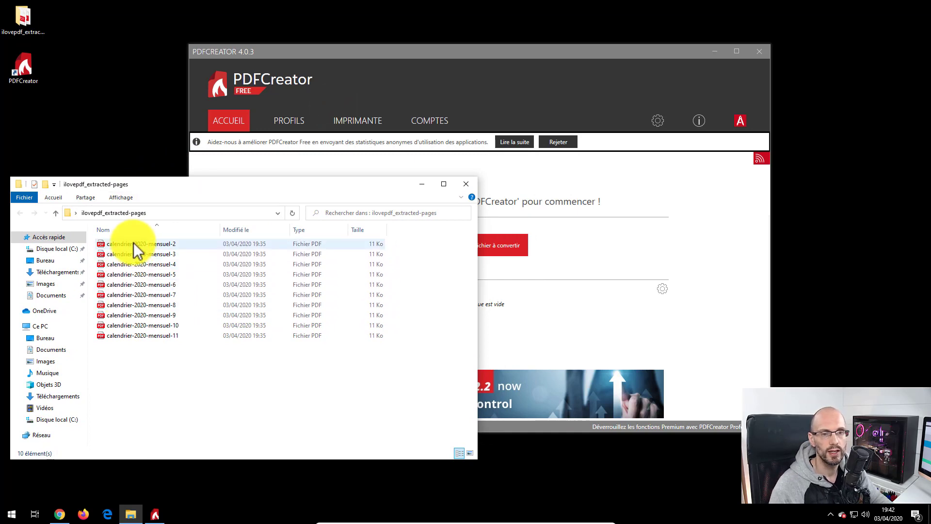
pyautogui.click(149, 245)
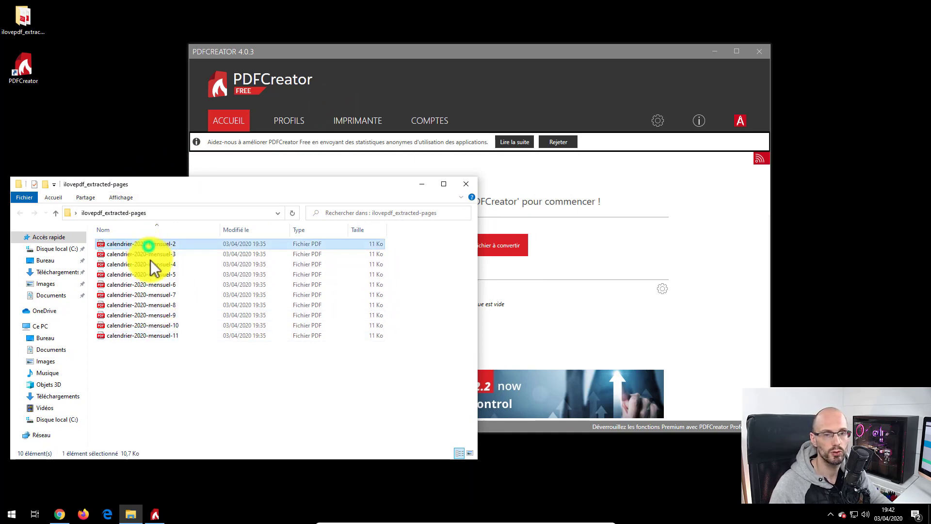
pyautogui.keyDown('shift'); pyautogui.click(158, 334); pyautogui.keyUp('shift')
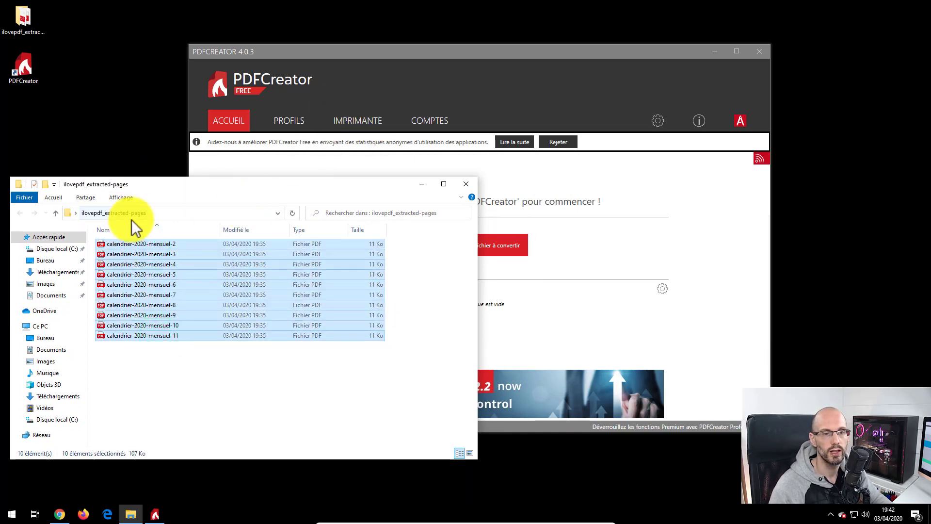
pyautogui.moveTo(199, 185); pyautogui.dragTo(214, 308)
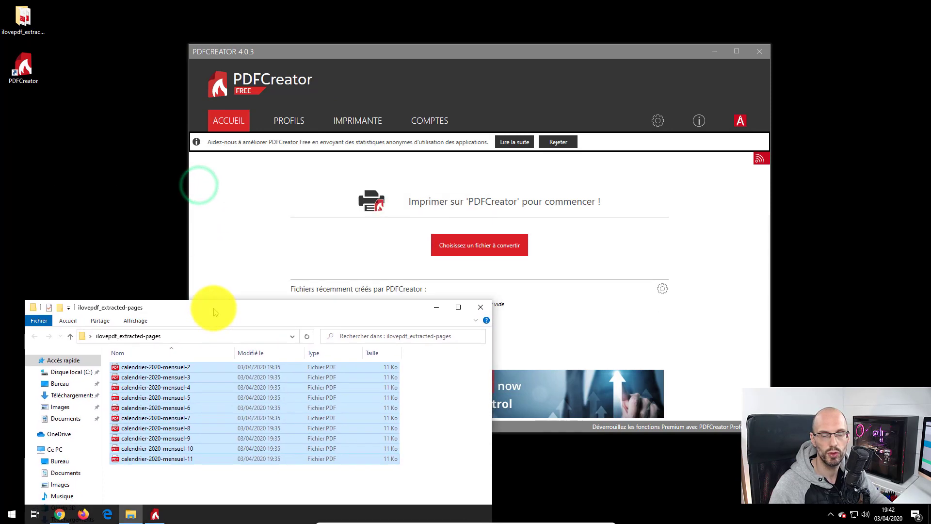
# Step: Add the ten selected calendar PDFs to PDFCreator for conversion and merge them all with Tout fusionner
pyautogui.moveTo(150, 367); pyautogui.dragTo(482, 241)
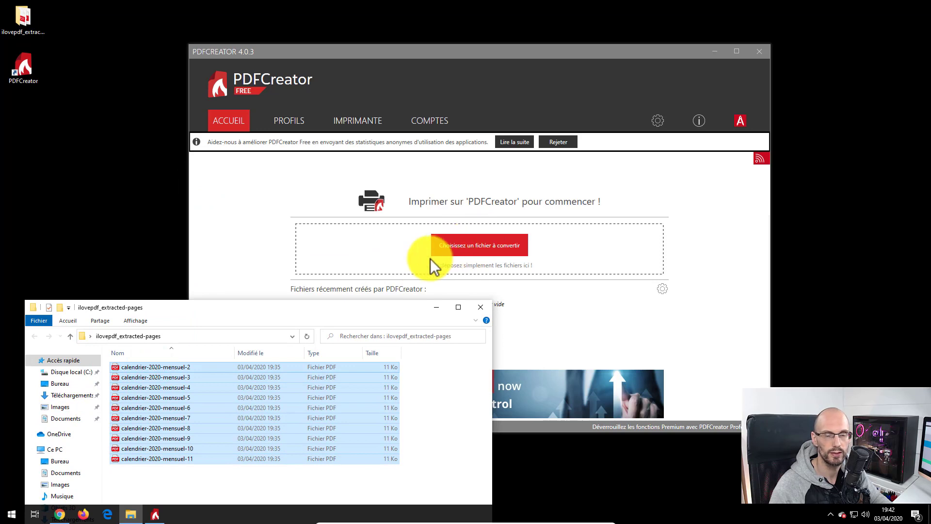
pyautogui.moveTo(430, 258); pyautogui.dragTo(427, 256)
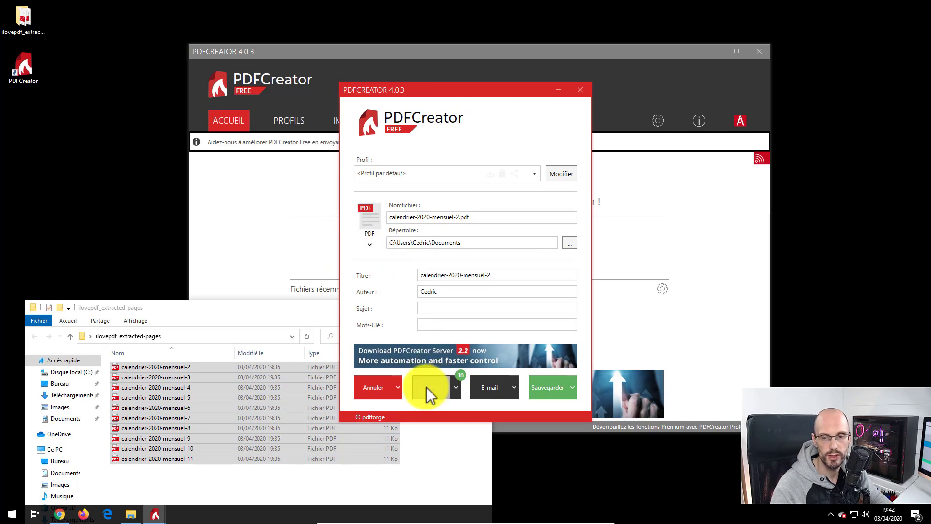
pyautogui.click(458, 388)
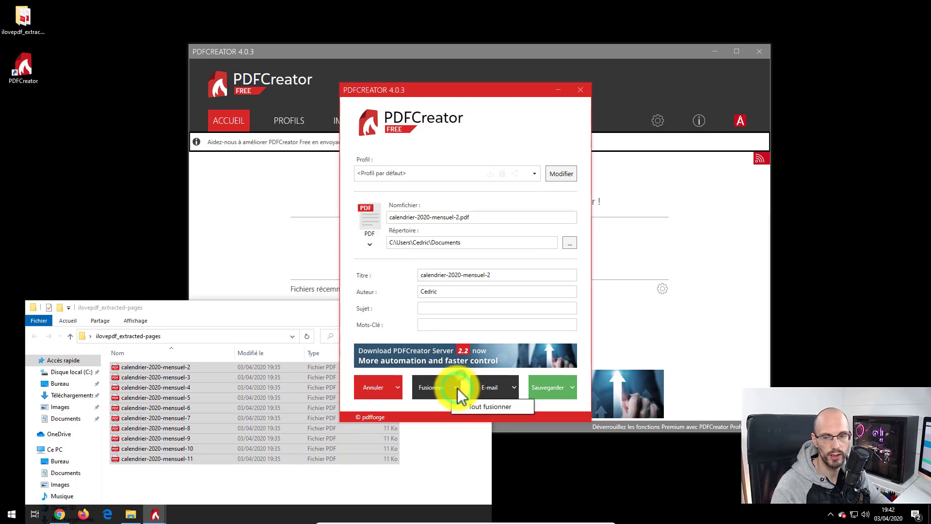
pyautogui.click(472, 409)
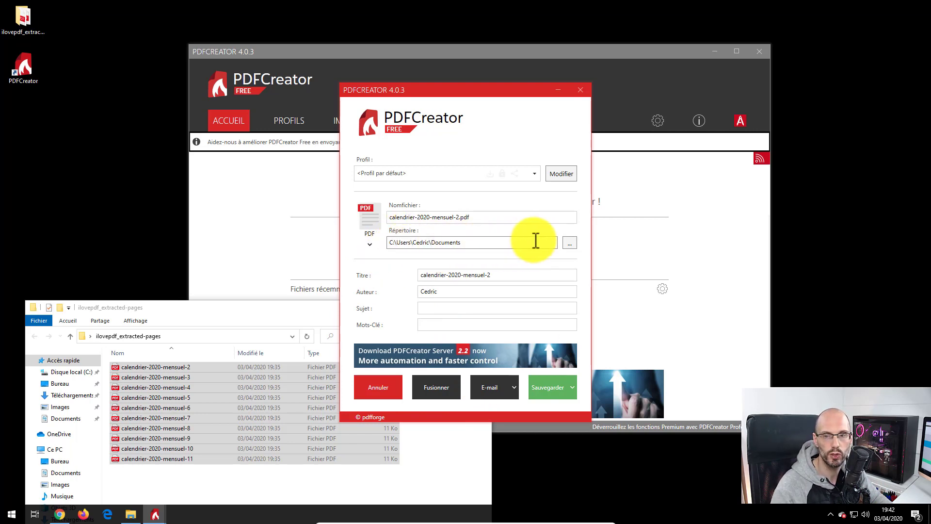
# Step: Change the destination folder of the merged PDF from Documents to Bureau
pyautogui.click(570, 243)
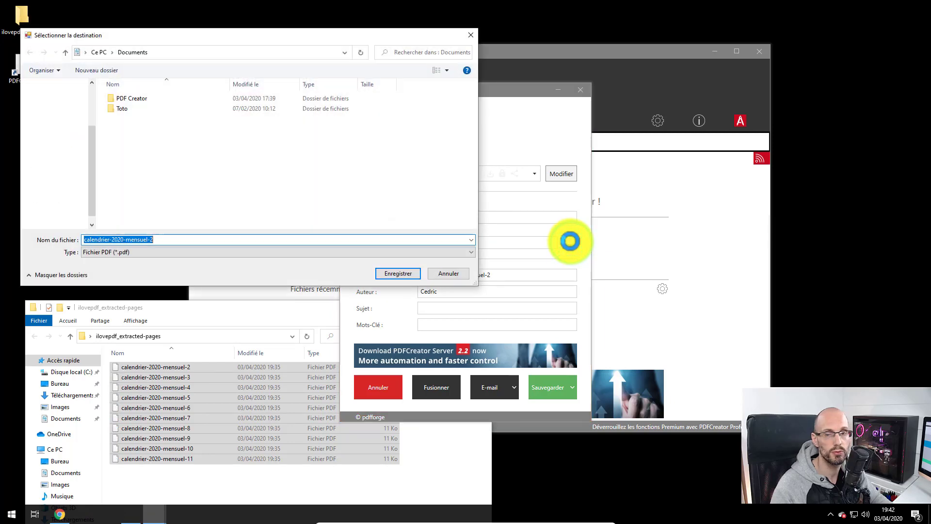
pyautogui.scroll(3, 90, 123)
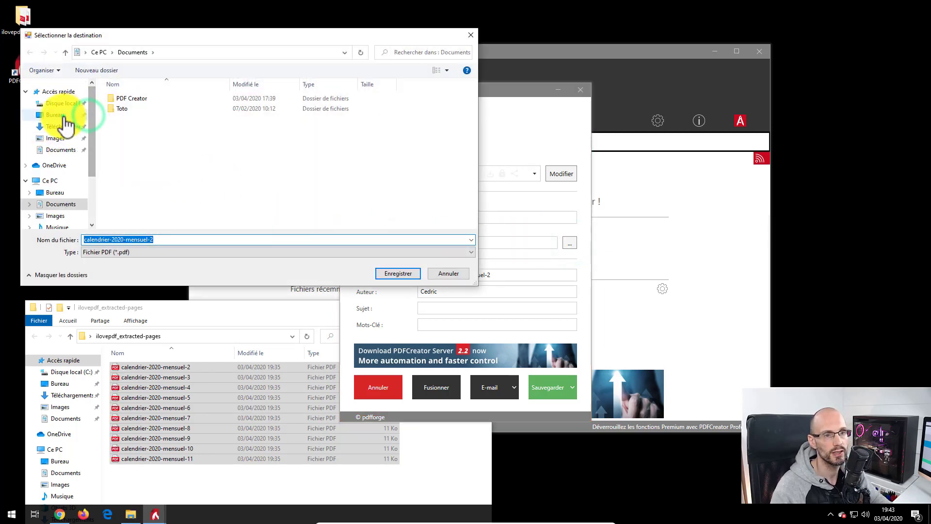
pyautogui.click(62, 115)
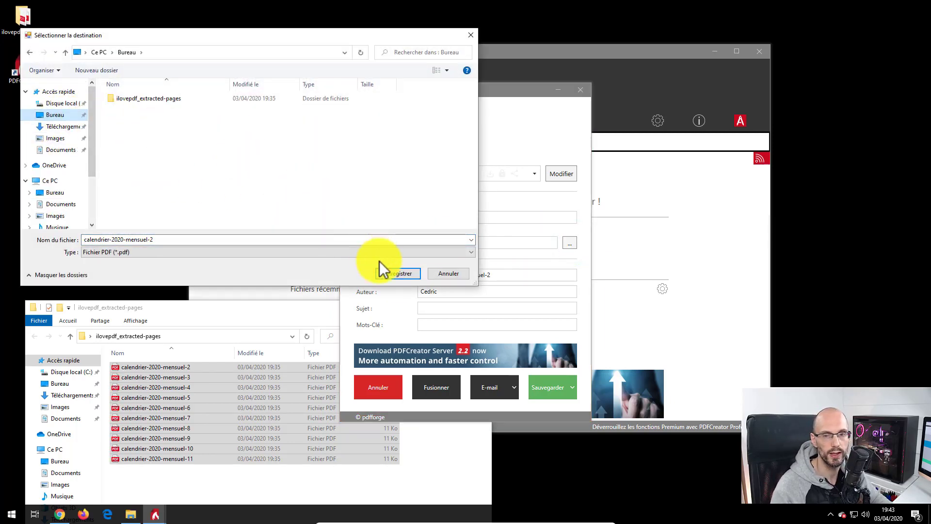
pyautogui.click(398, 274)
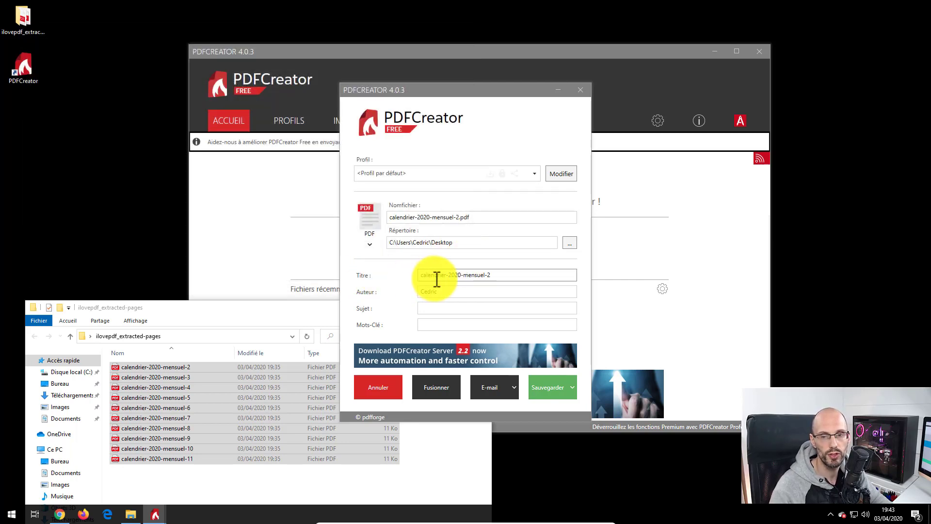
# Step: Set the merged PDF's title to 2020-04-03-fusion-pdf and clear the author field
pyautogui.click(505, 275)
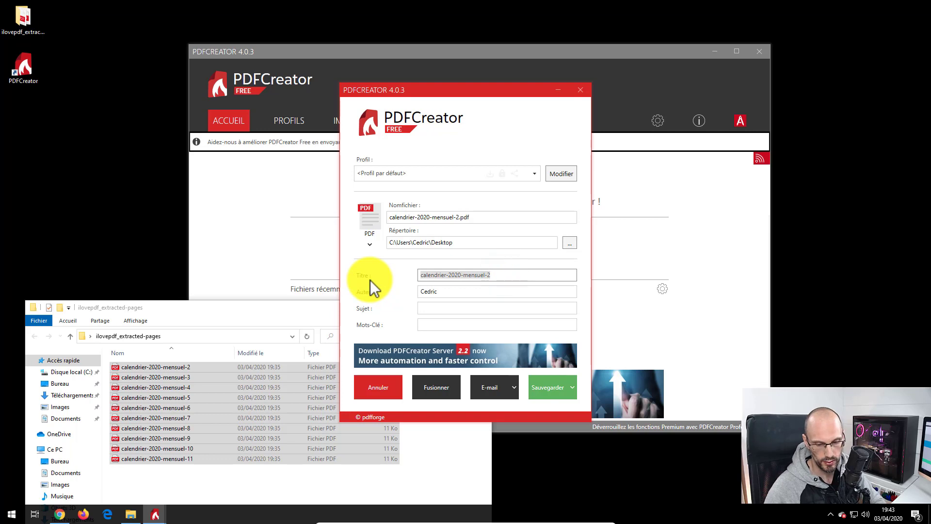
pyautogui.write('2020-04-03-')
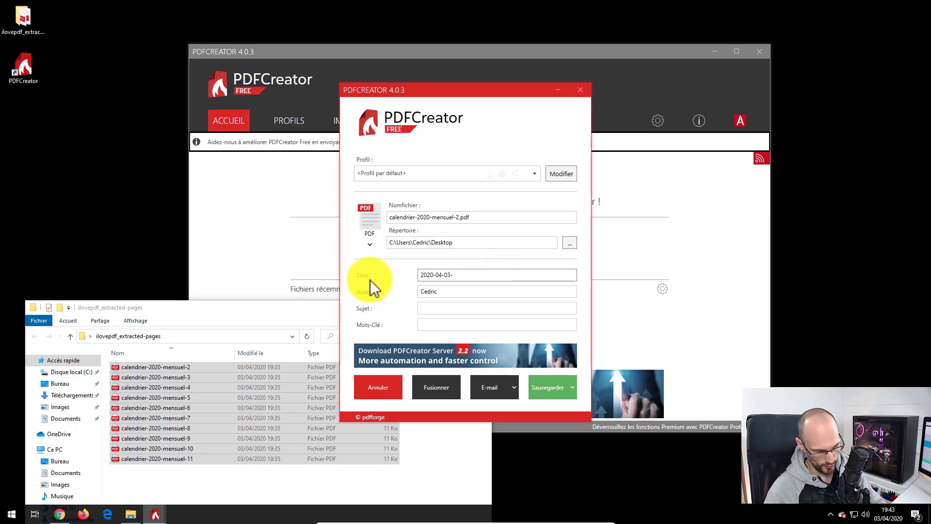
pyautogui.write('fusion-pdf')
pyautogui.click(442, 290)
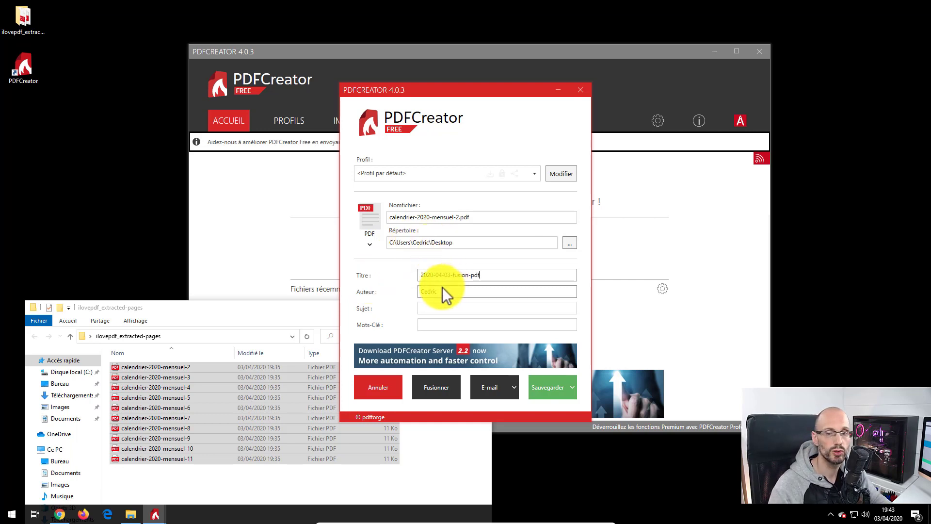
pyautogui.hotkey('ctrl', 'a')
pyautogui.press('BackSpace')
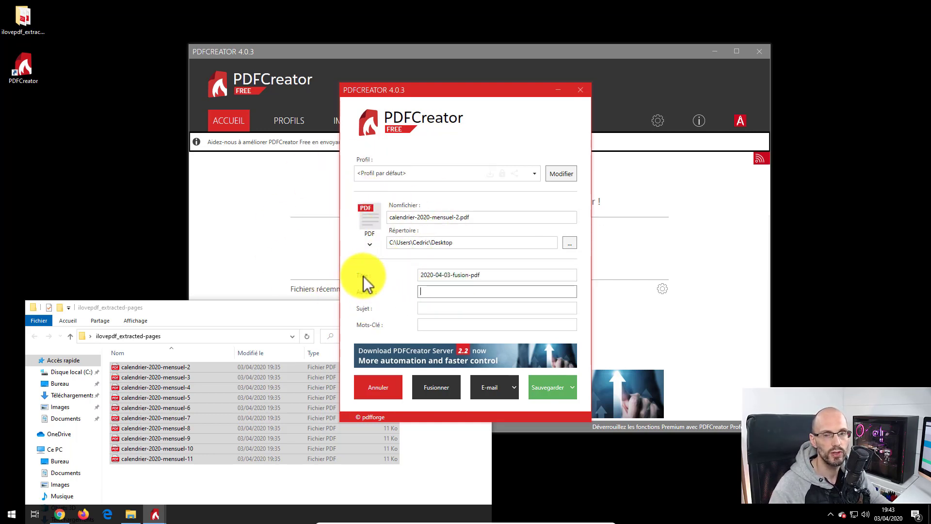
# Step: Replace the output file name with a copy of the title, 2020-04-03-fusion-pdf
pyautogui.moveTo(482, 275); pyautogui.dragTo(403, 279)
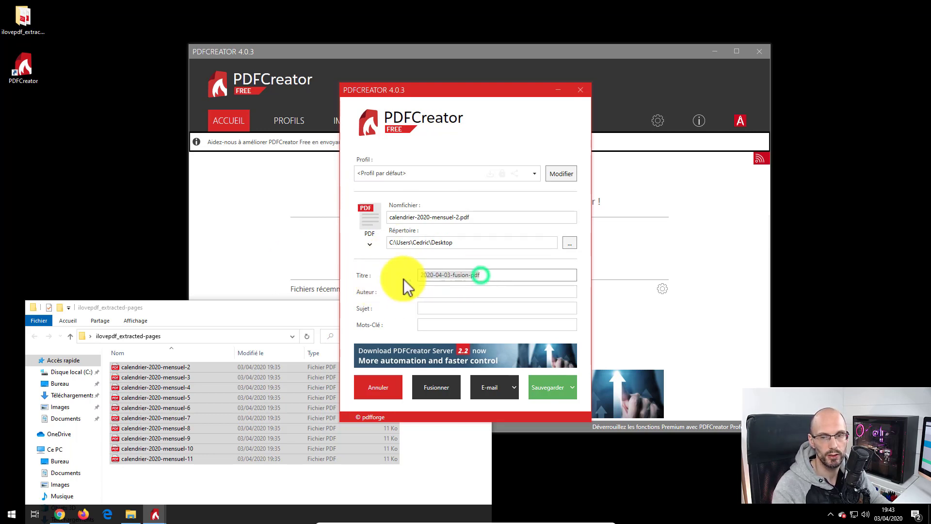
pyautogui.moveTo(488, 274); pyautogui.dragTo(412, 278)
pyautogui.hotkey('ctrl', 'c')
pyautogui.moveTo(479, 217); pyautogui.dragTo(359, 228)
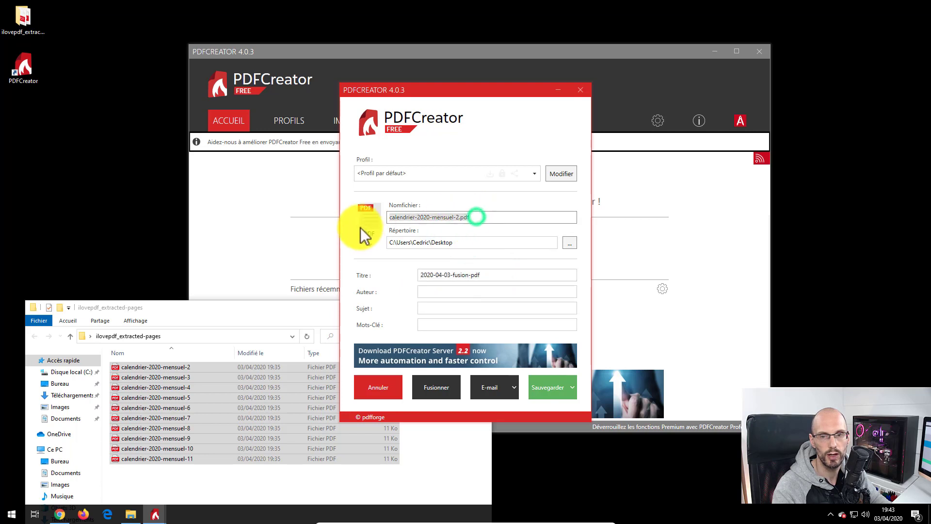
pyautogui.hotkey('ctrl', 'v')
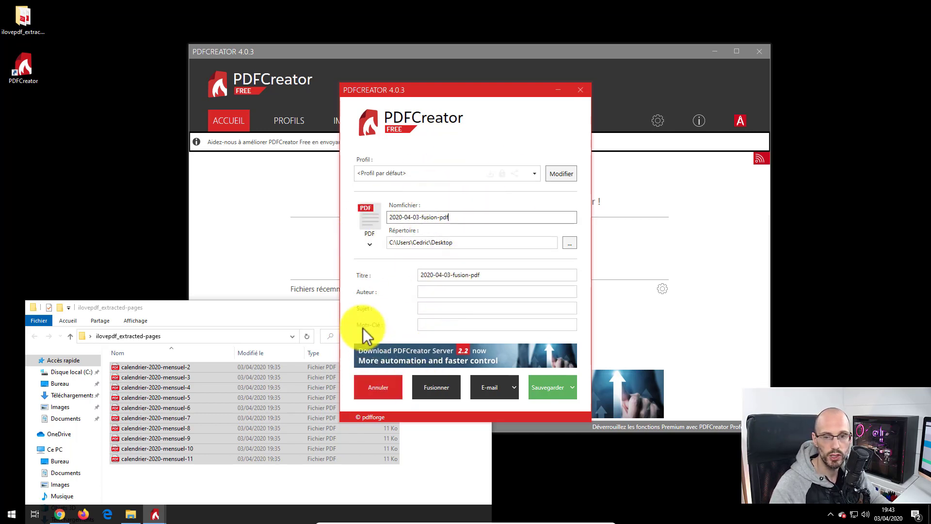
# Step: Save the merged PDF with Enregistrer sur le bureau, then dismiss the PDF Architect offer and the Actions Rapides summary
pyautogui.click(570, 388)
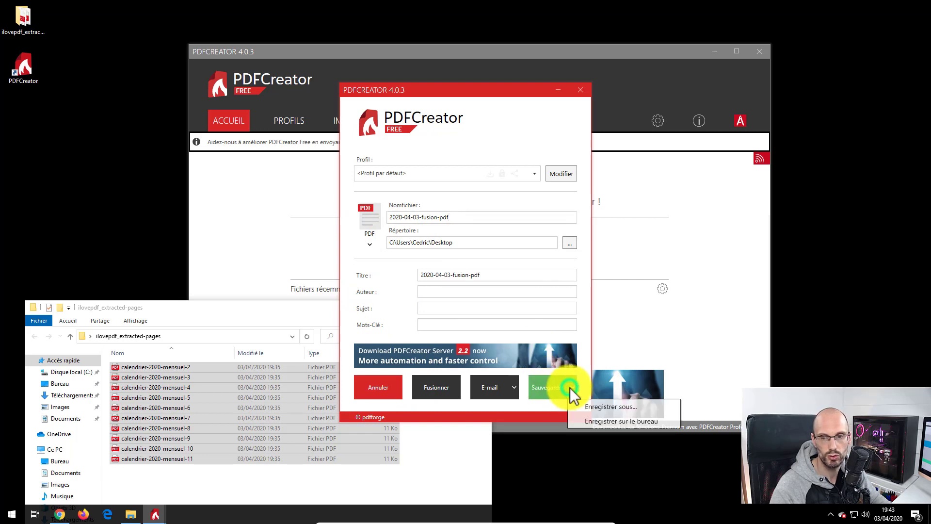
pyautogui.click(589, 420)
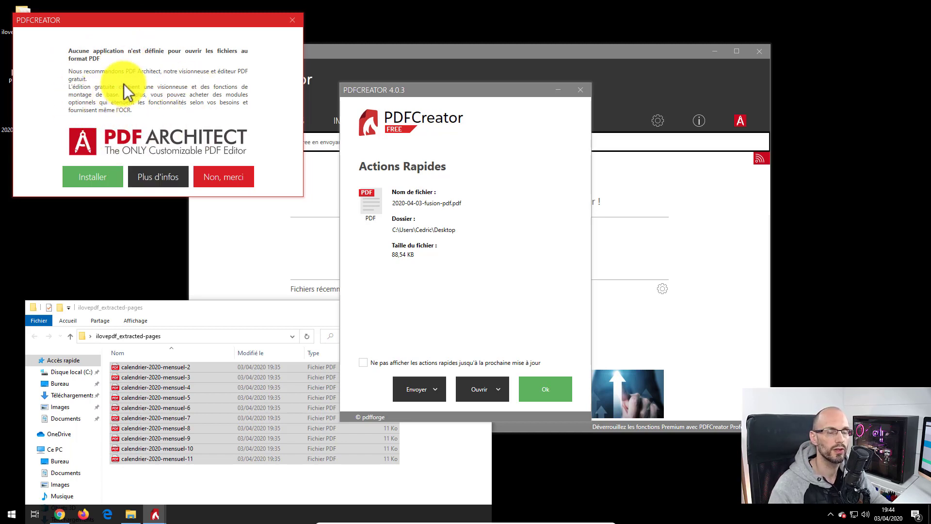
pyautogui.click(224, 175)
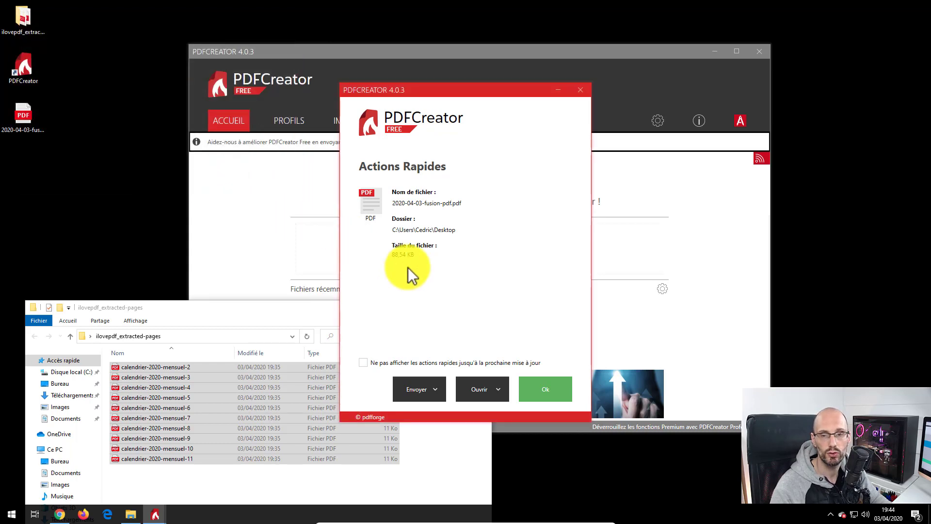
pyautogui.click(557, 390)
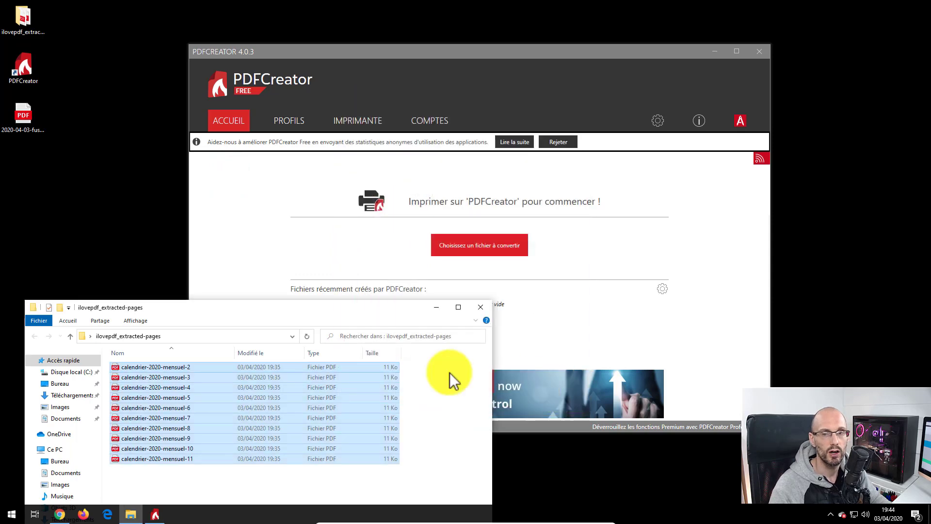
# Step: Open 2020-04-03-fusion-pdf from the desktop, look through its merged calendar pages, and close the viewer
pyautogui.click(24, 116)
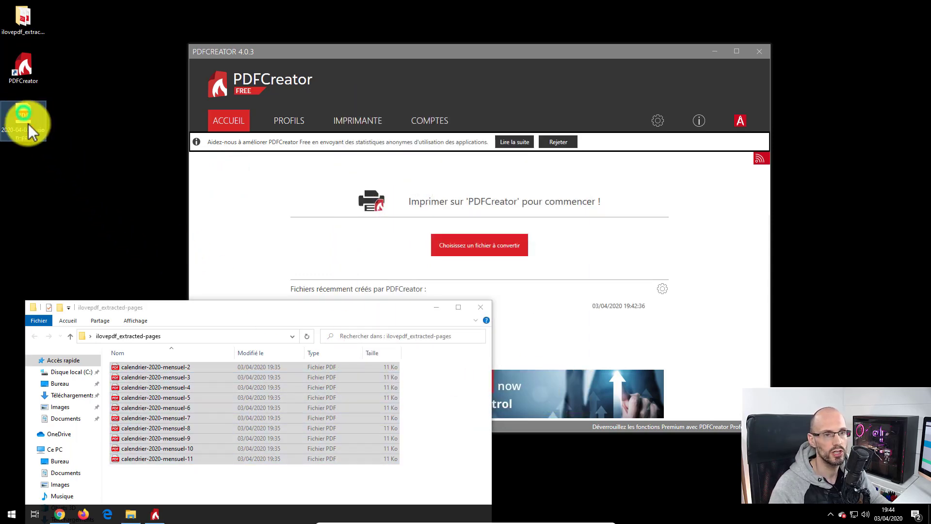
pyautogui.doubleClick(23, 116)
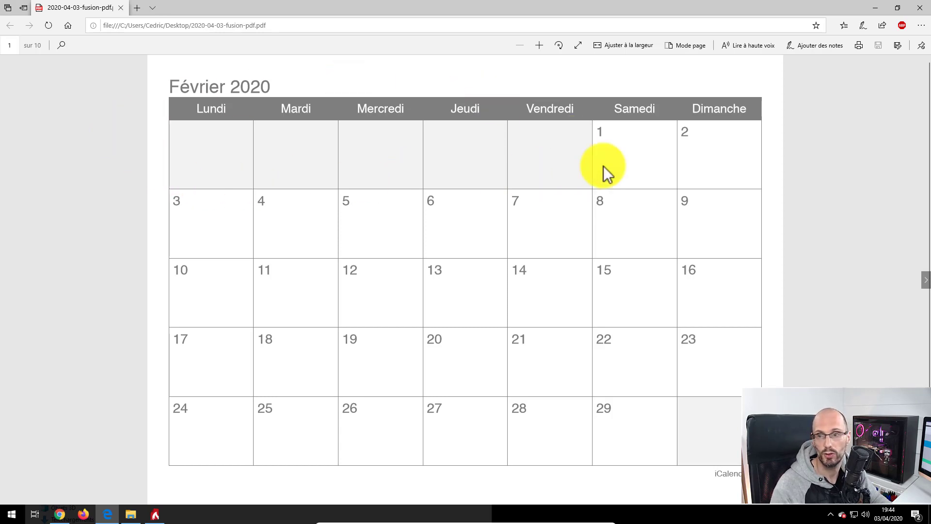
pyautogui.scroll(-1, 824, 226)
pyautogui.scroll(-1, 372, 246)
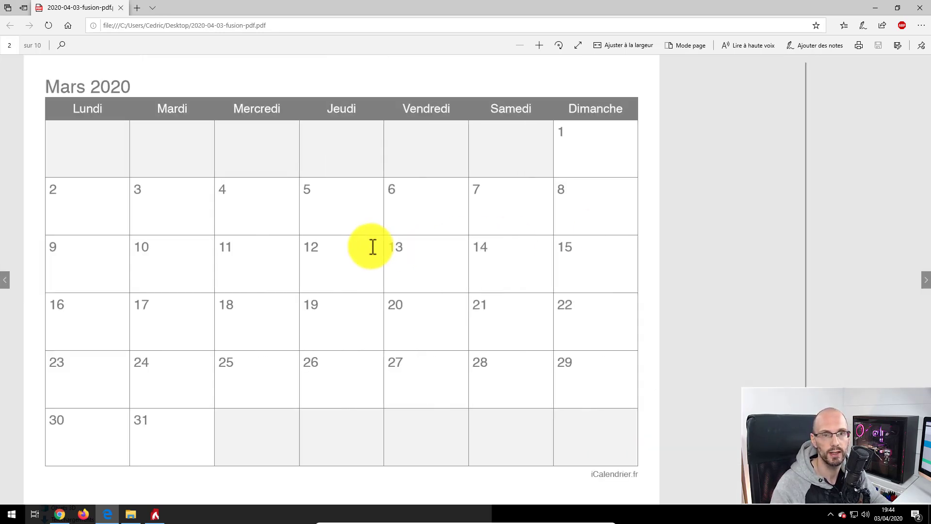
pyautogui.scroll(-4, 370, 245)
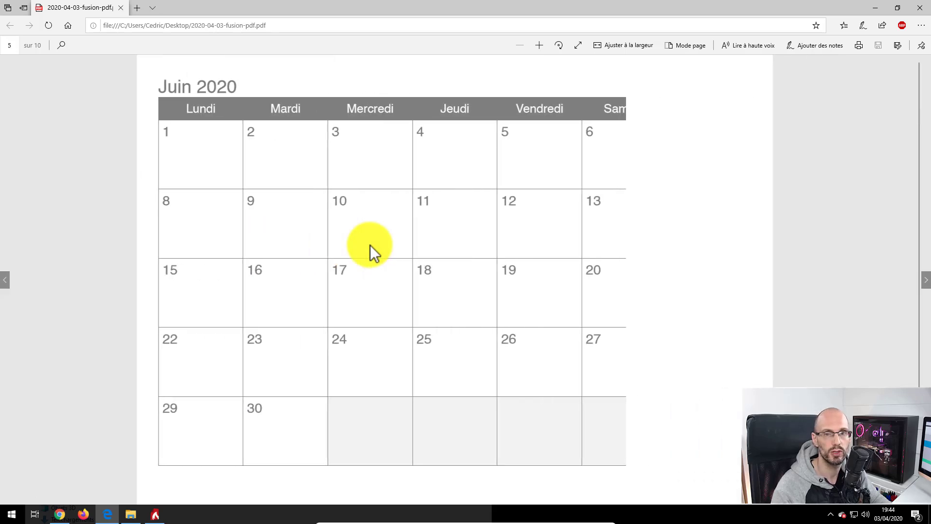
pyautogui.scroll(-2, 370, 245)
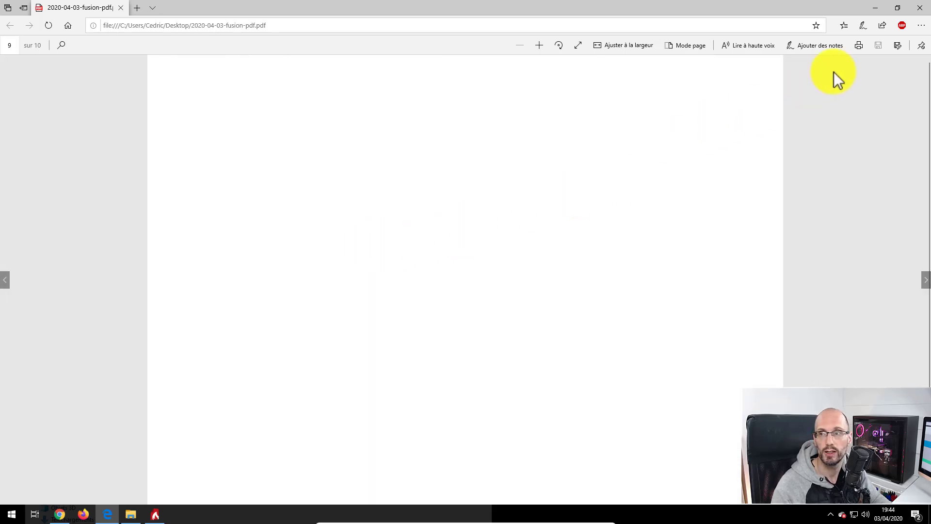
pyautogui.click(919, 8)
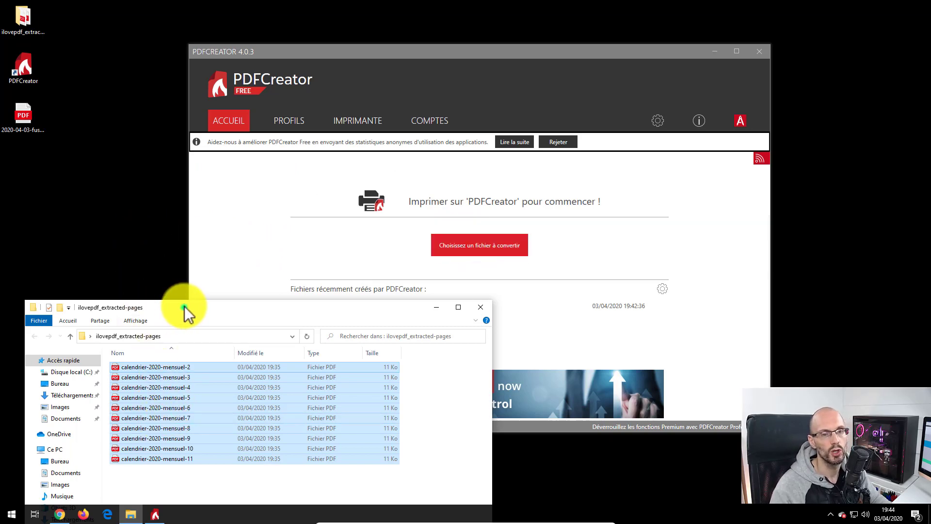
# Step: Deselect the calendar files and close the ilovepdf_extracted-pages folder window
pyautogui.moveTo(184, 307); pyautogui.dragTo(167, 214)
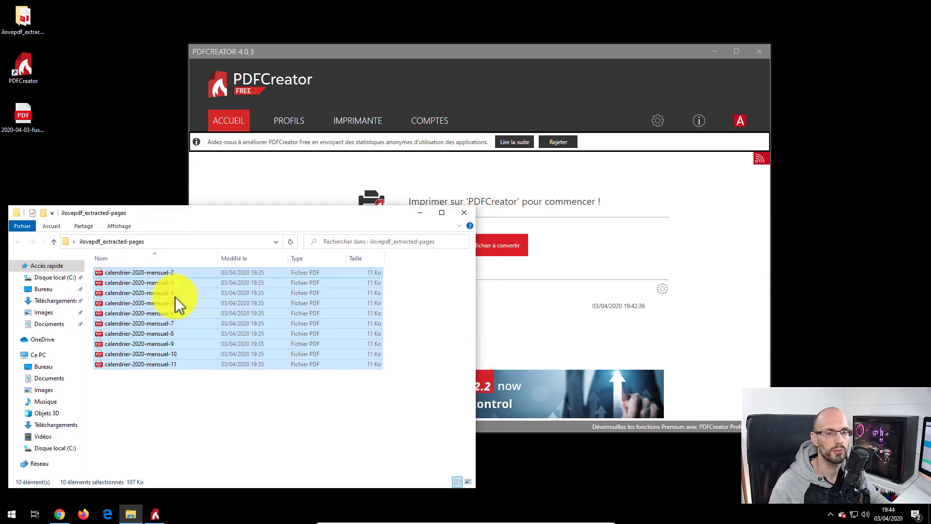
pyautogui.click(147, 392)
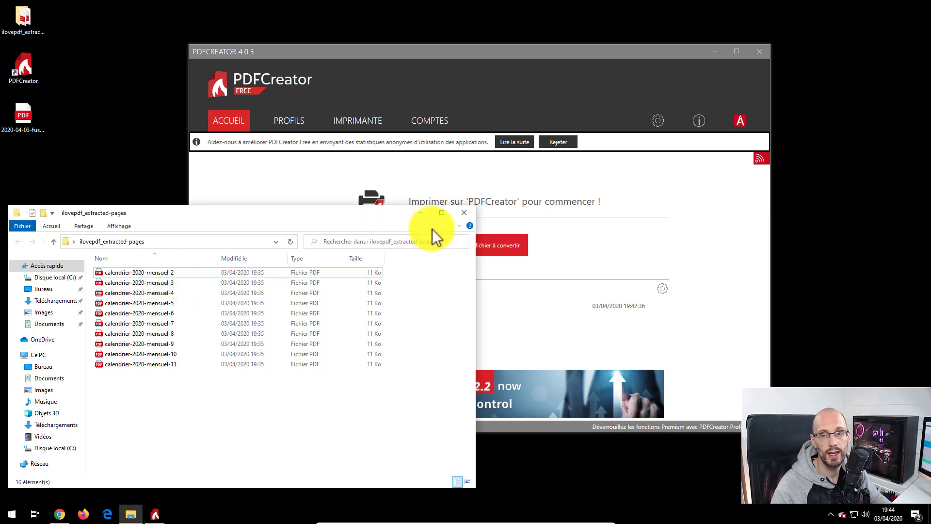
pyautogui.click(464, 214)
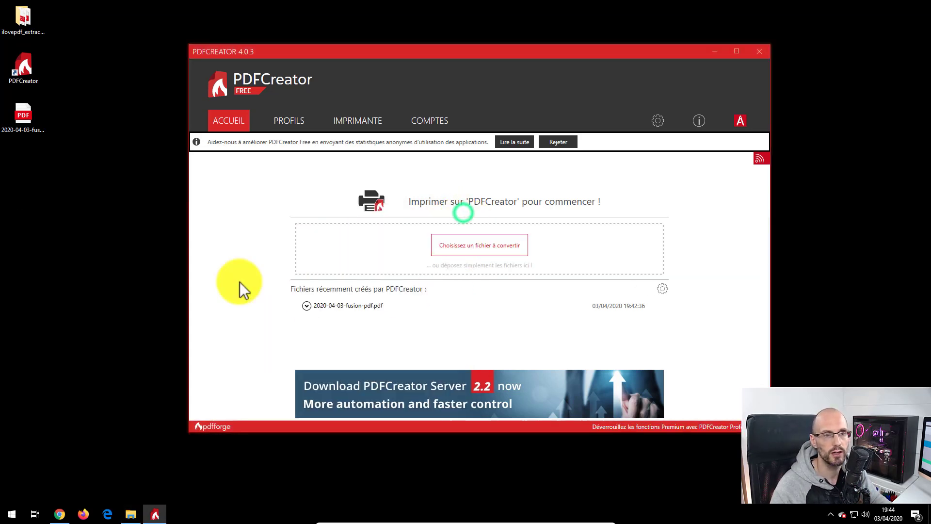
pyautogui.click(29, 119)
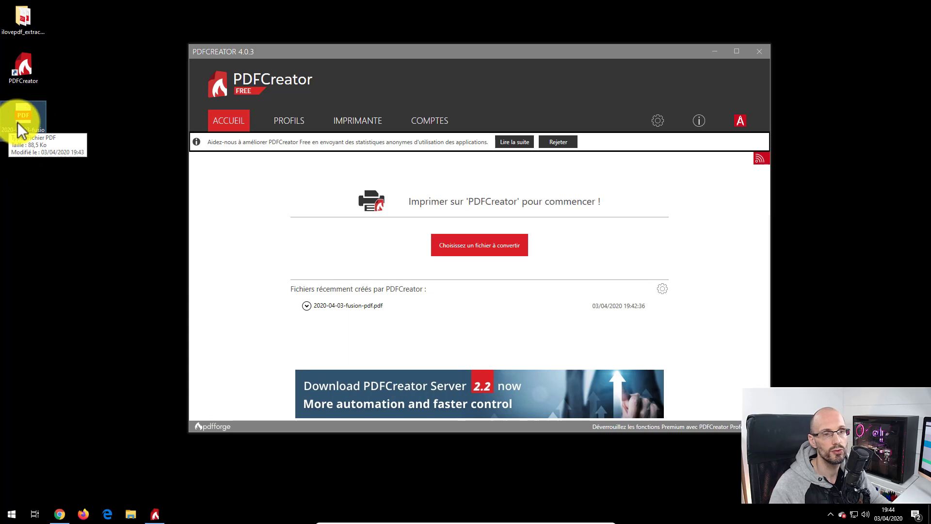
pyautogui.moveTo(17, 122); pyautogui.dragTo(487, 254)
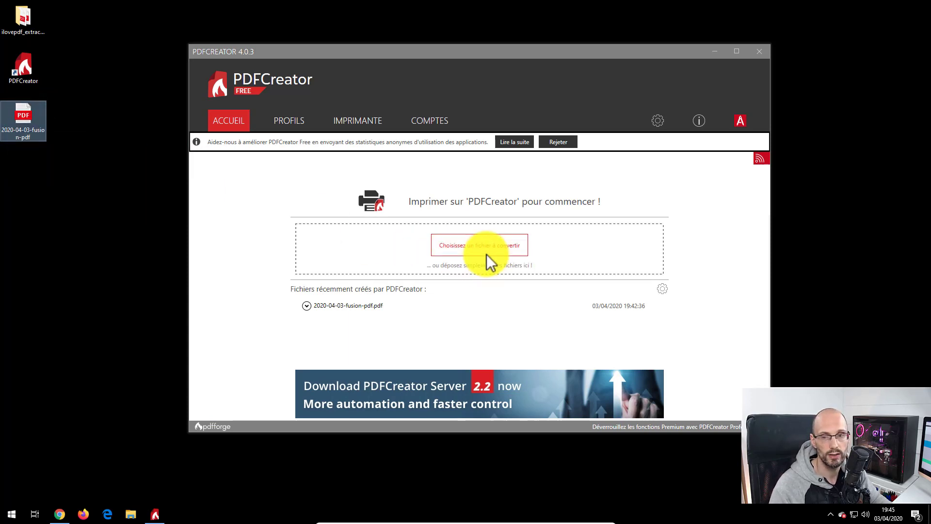
pyautogui.doubleClick(28, 18)
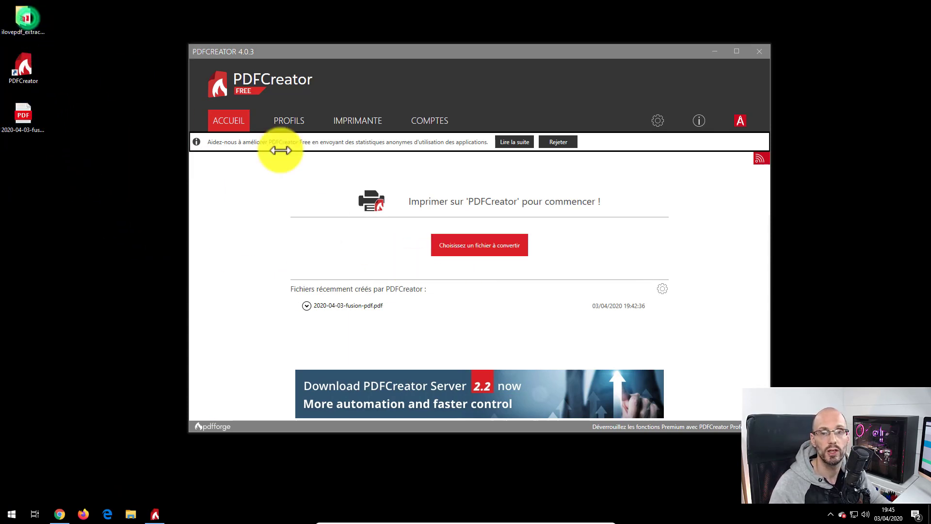
pyautogui.click(464, 213)
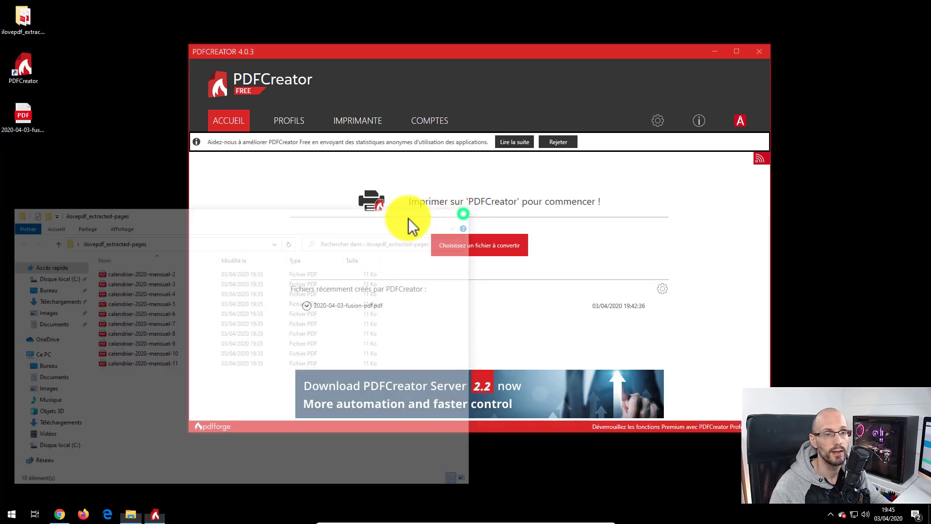
pyautogui.click(29, 119)
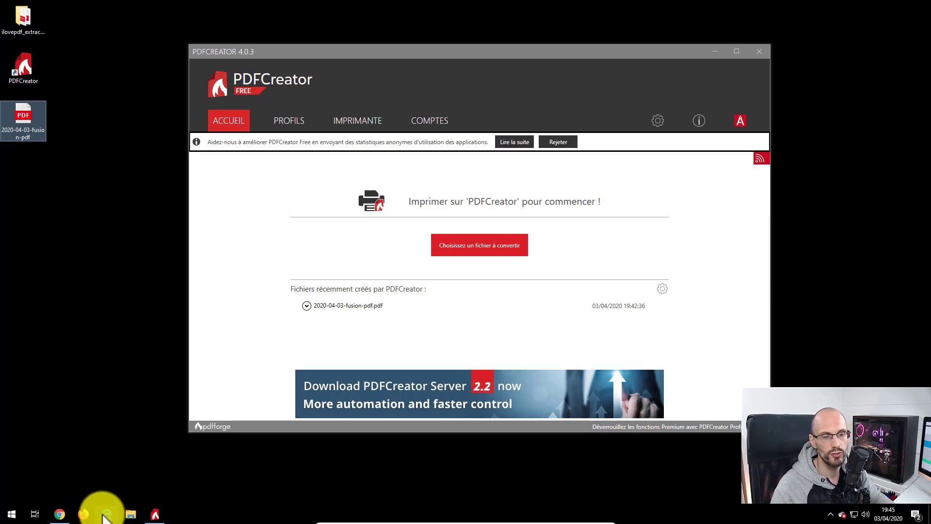
# Step: Switch to Chrome, search Google for "pdf elements" in a new tab, and open the official Wondershare PDFelement result
pyautogui.click(60, 512)
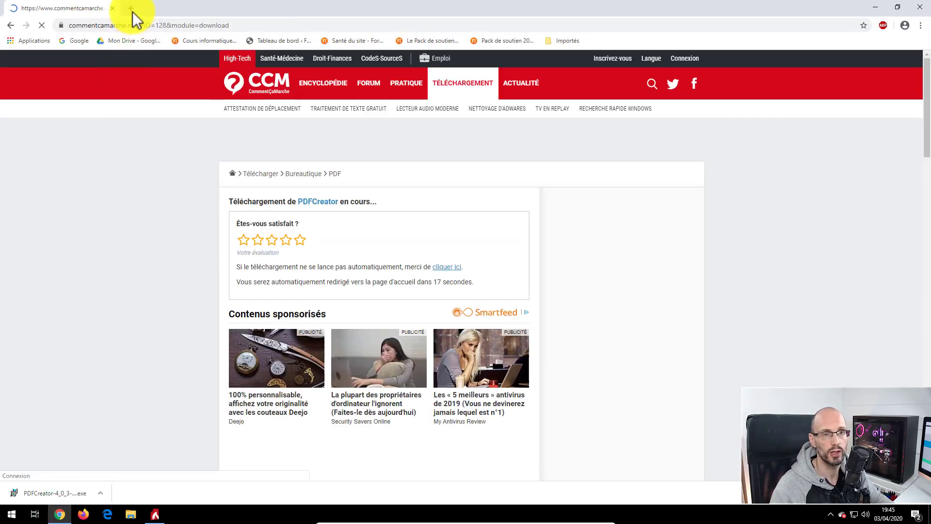
pyautogui.click(130, 8)
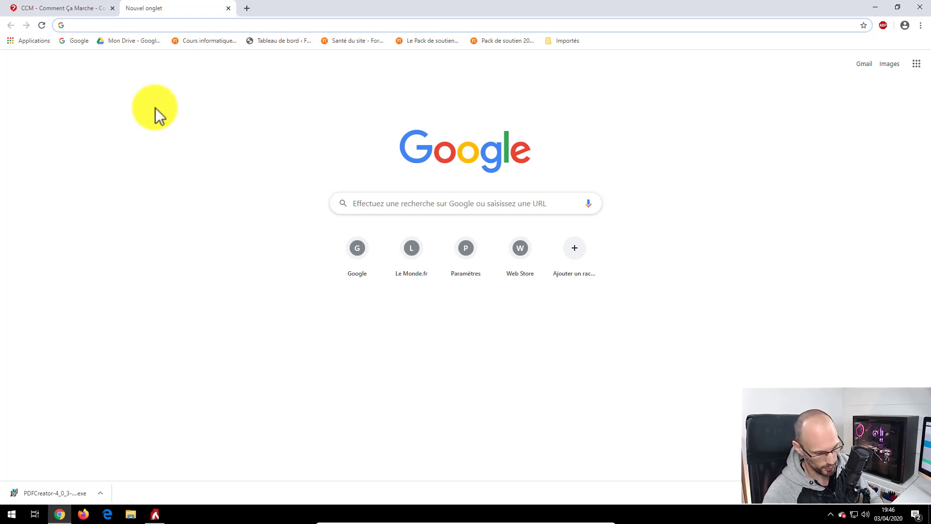
pyautogui.write('pdf elementss')
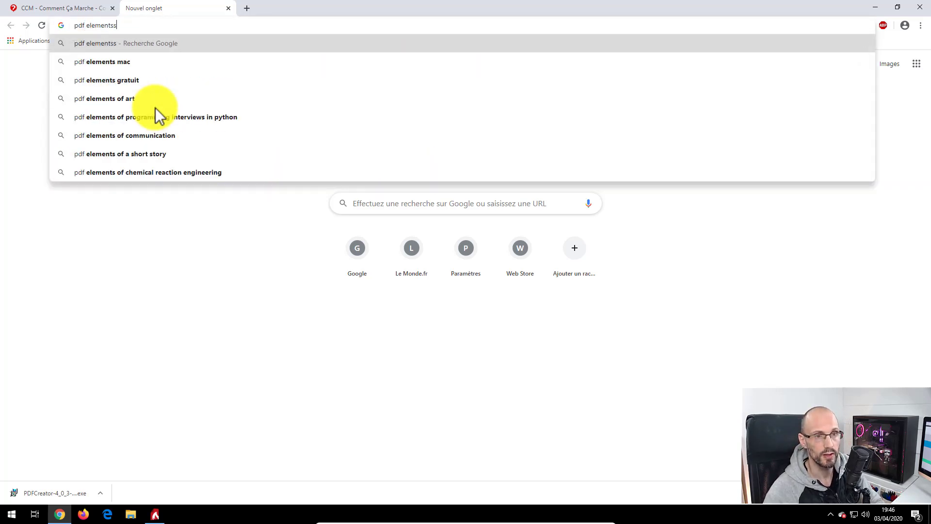
pyautogui.press('Return')
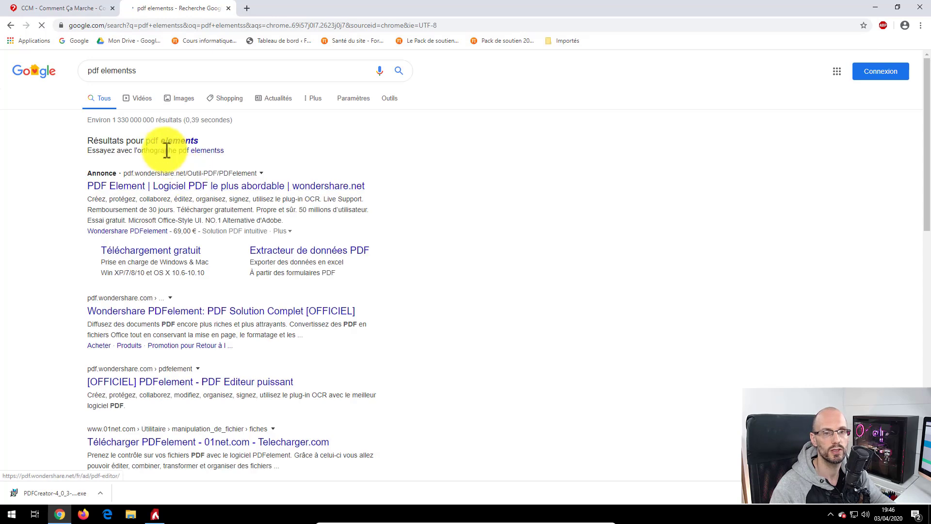
pyautogui.click(167, 141)
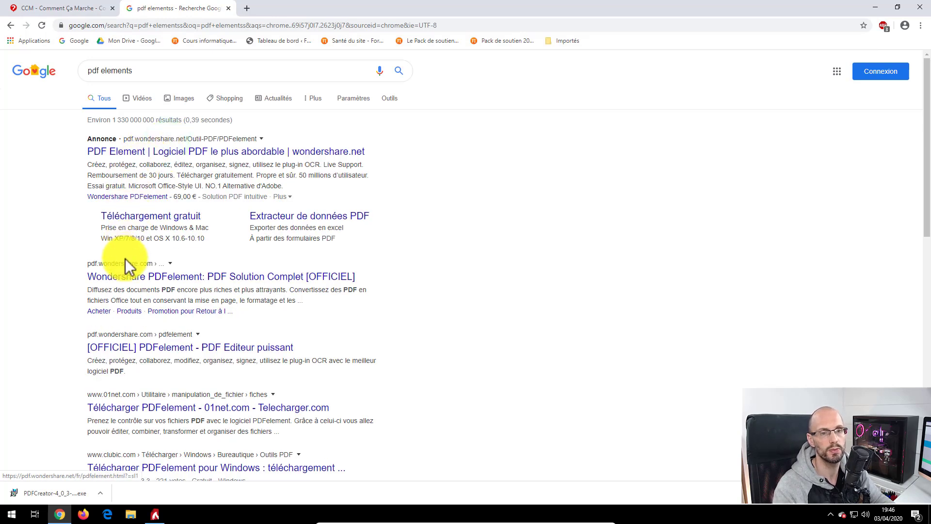
pyautogui.click(129, 275)
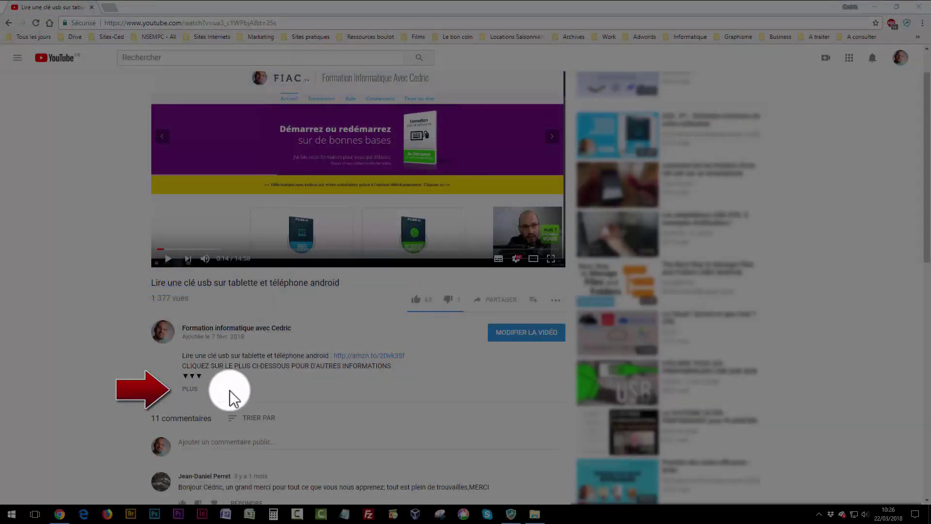
pyautogui.click(190, 388)
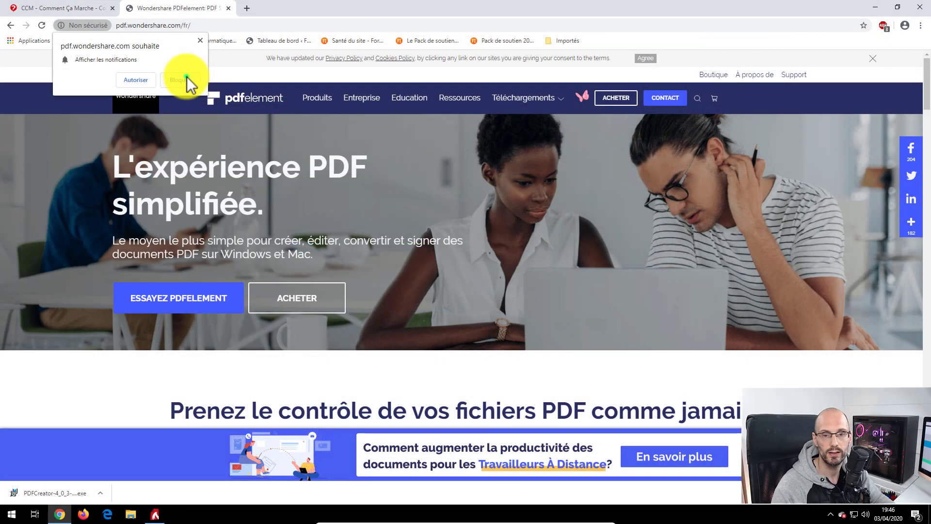
# Step: Block the site's notification request and compare the PDFelement Pro and PDFelement Standard features on the Formules et tarifs page
pyautogui.click(186, 76)
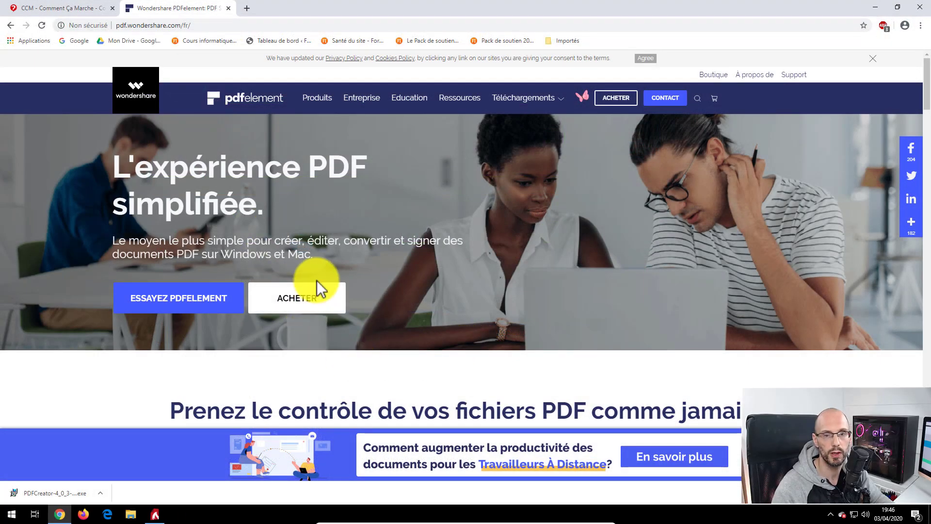
pyautogui.click(310, 298)
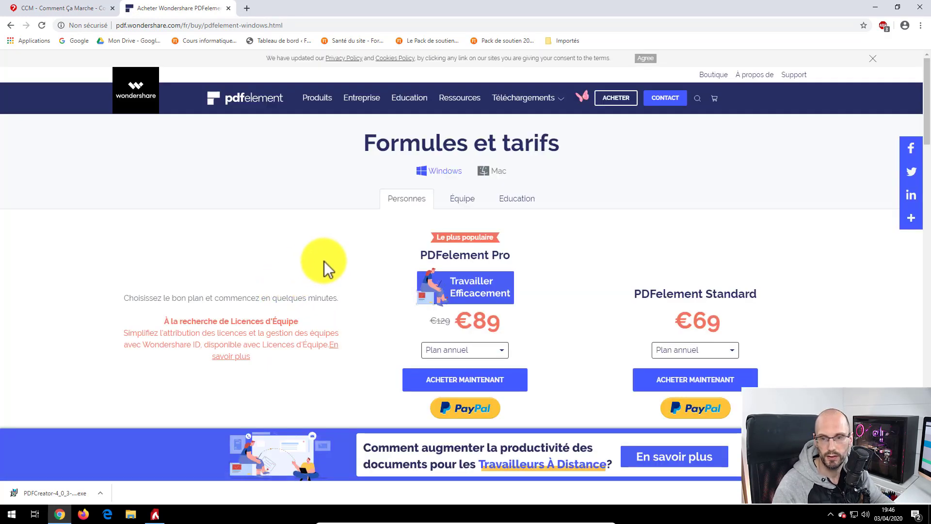
pyautogui.scroll(-2, 357, 276)
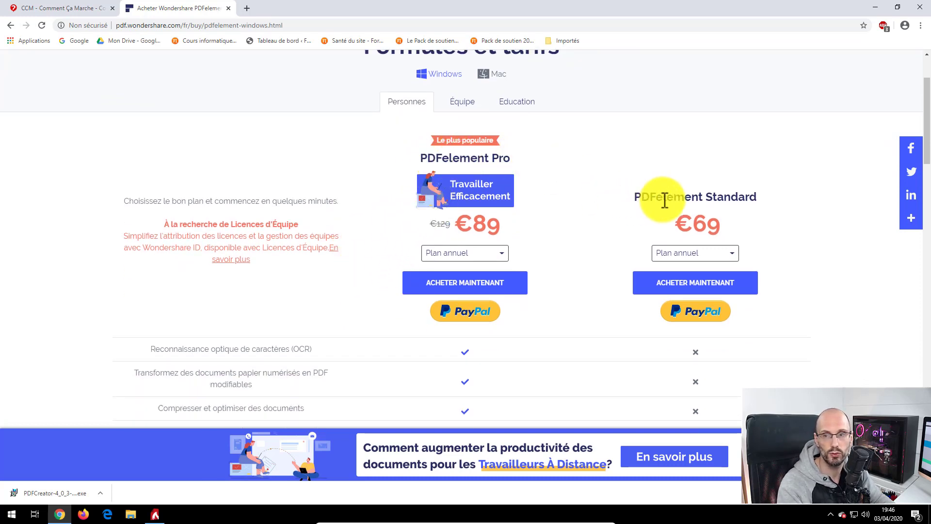
pyautogui.scroll(-2, 588, 225)
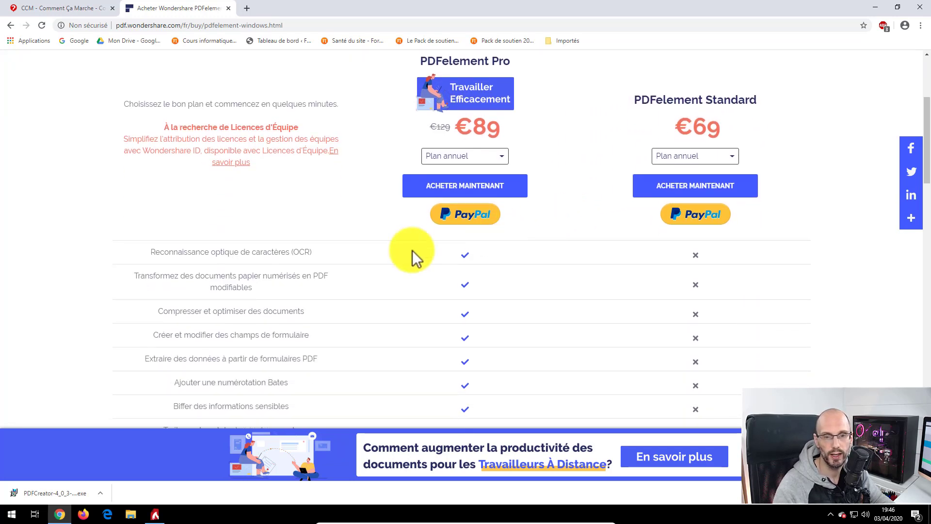
pyautogui.scroll(-1, 279, 277)
pyautogui.scroll(-5, 278, 276)
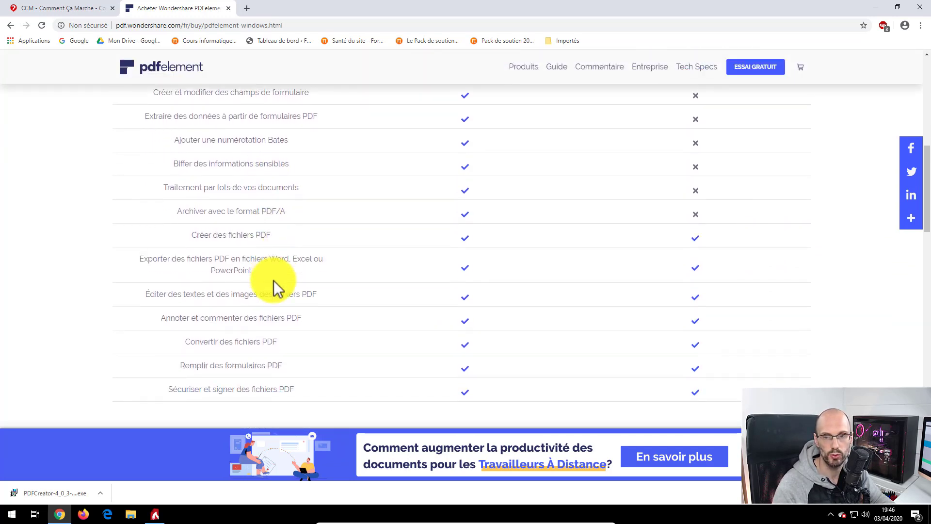
pyautogui.scroll(-1, 273, 286)
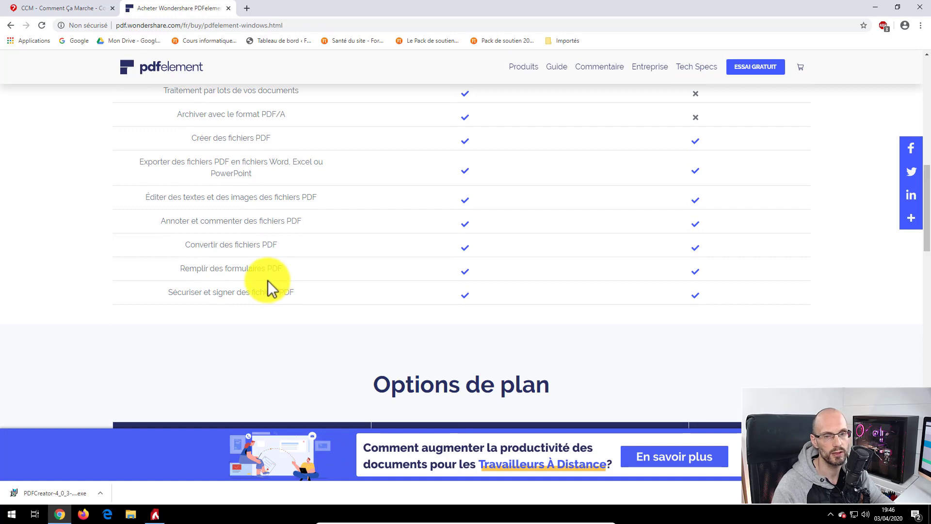
pyautogui.scroll(7, 269, 288)
pyautogui.scroll(3, 269, 291)
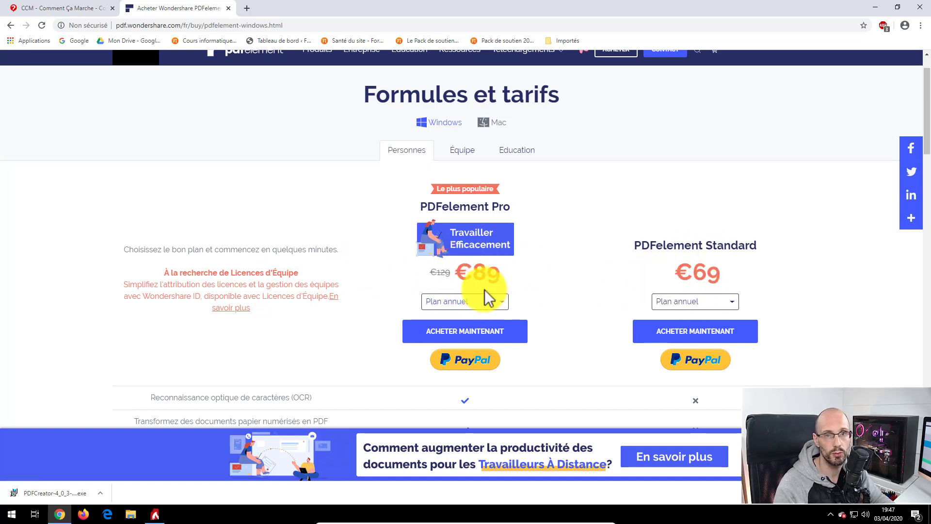
# Step: Set PDFelement Standard to Licence perpétuelle and compare the PDFelement Pro price between Plan annuel and Licence perpétuelle
pyautogui.click(664, 303)
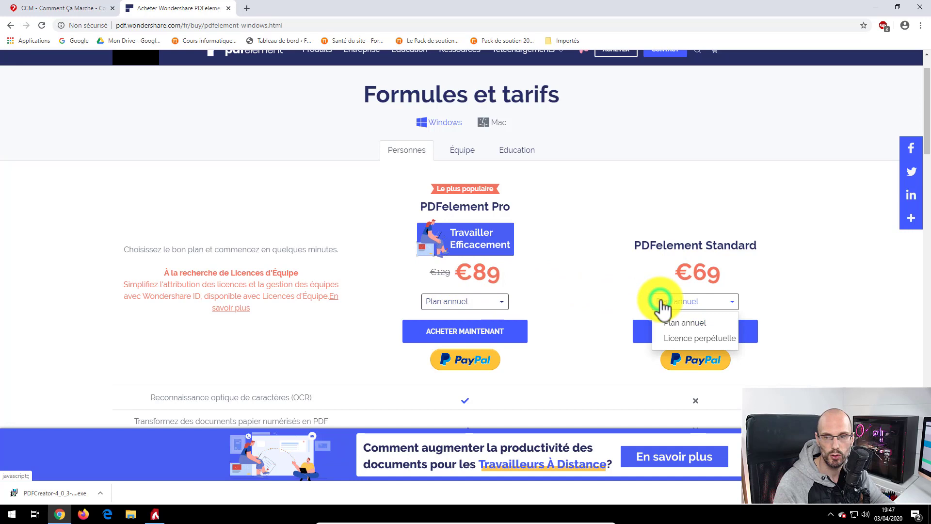
pyautogui.click(675, 339)
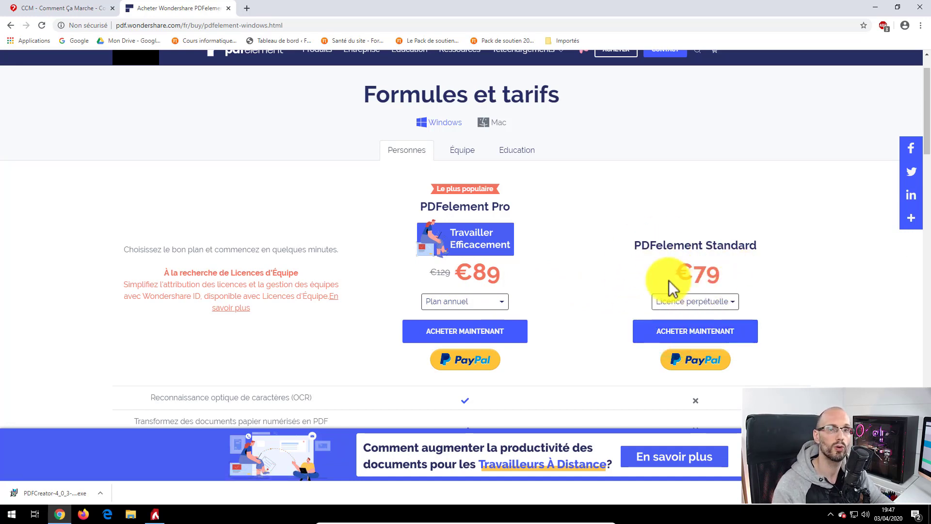
pyautogui.click(461, 306)
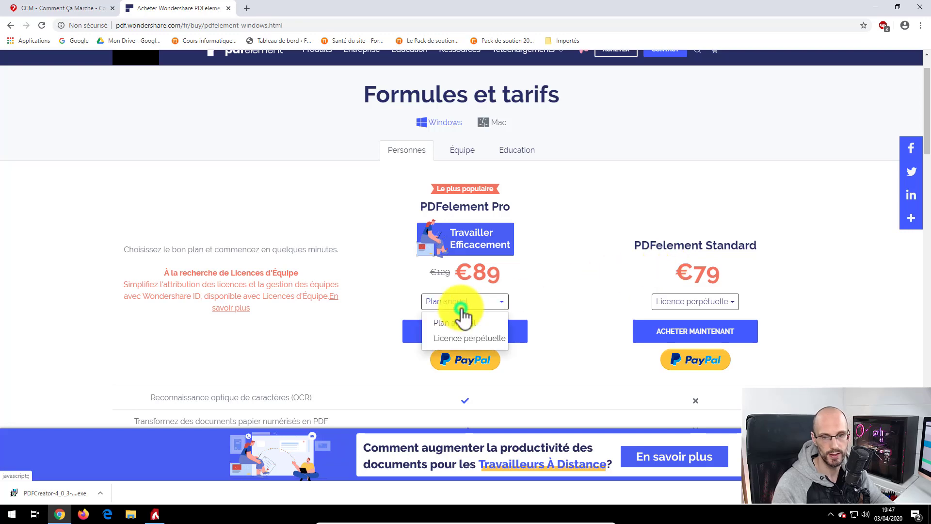
pyautogui.click(469, 338)
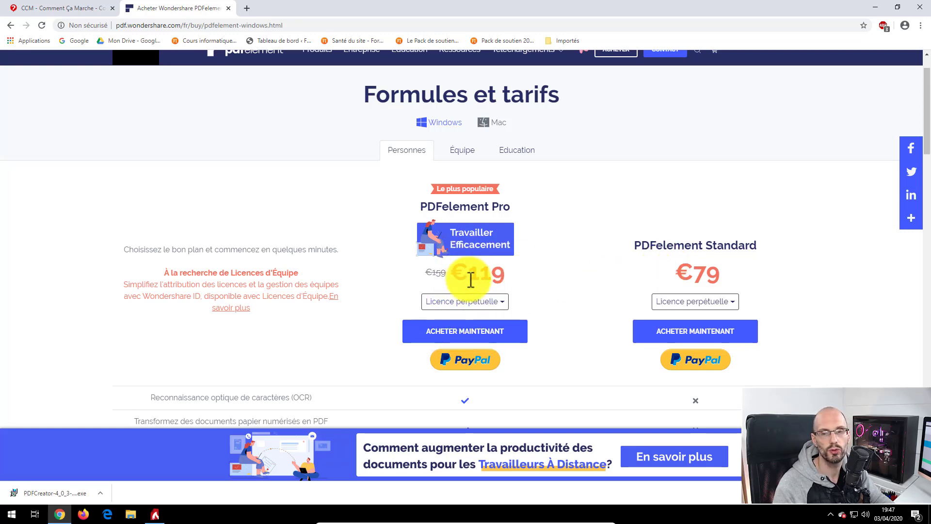
pyautogui.click(464, 301)
pyautogui.click(458, 322)
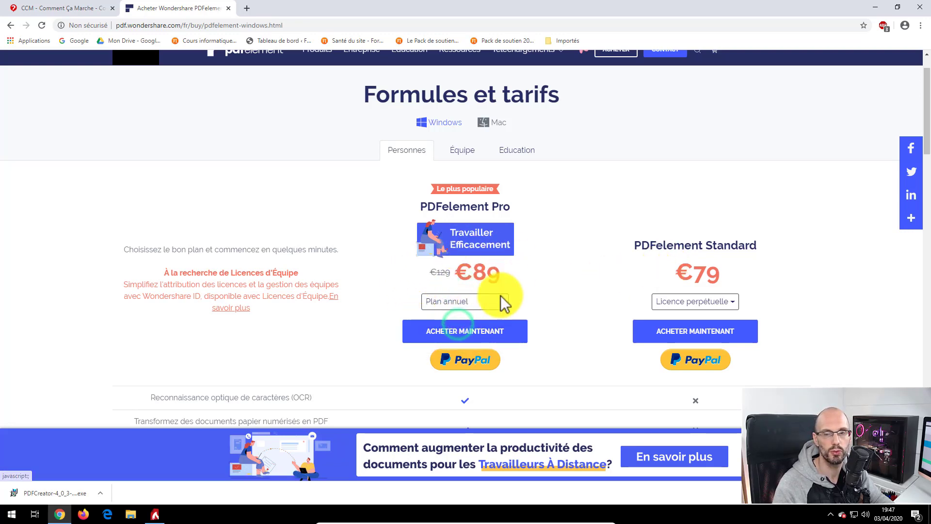
pyautogui.click(456, 305)
pyautogui.click(466, 340)
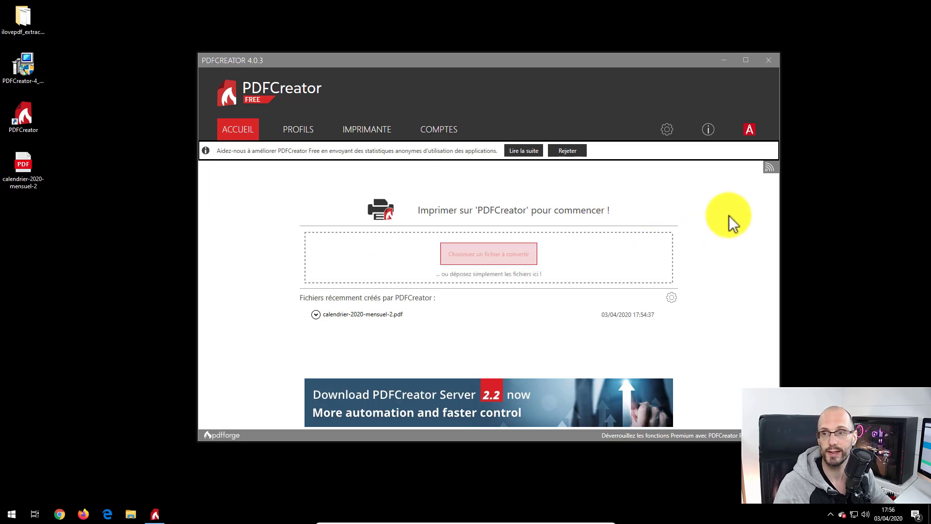
# Step: Close the PDFCreator window to return to the empty desktop
pyautogui.click(771, 60)
pyautogui.click(292, 133)
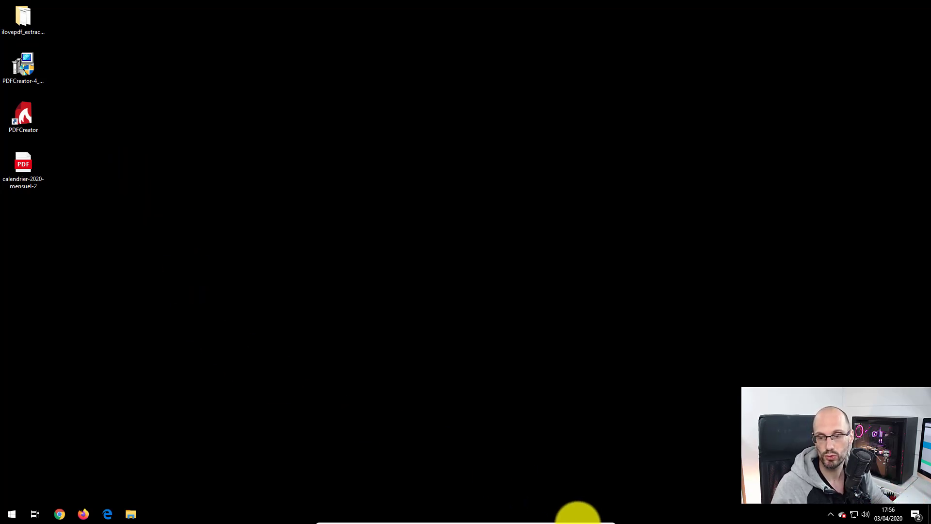
pyautogui.click(587, 517)
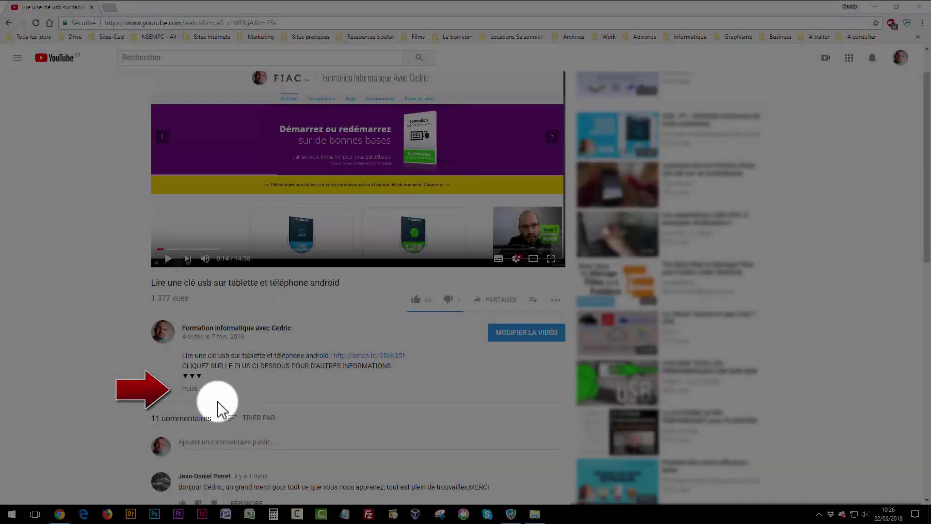
pyautogui.click(191, 389)
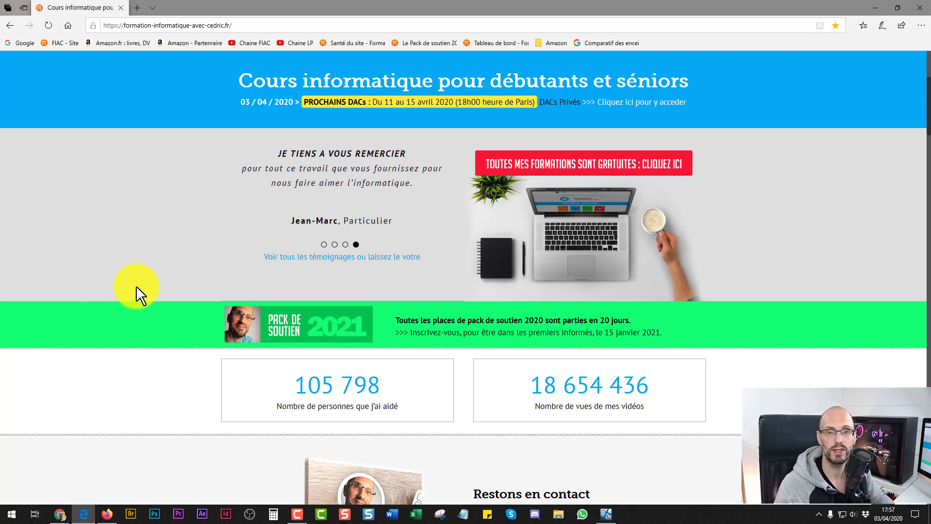
# Step: Open the Formations page of the FIAC.tv training site in Edge and look through its course lists
pyautogui.scroll(4, 136, 286)
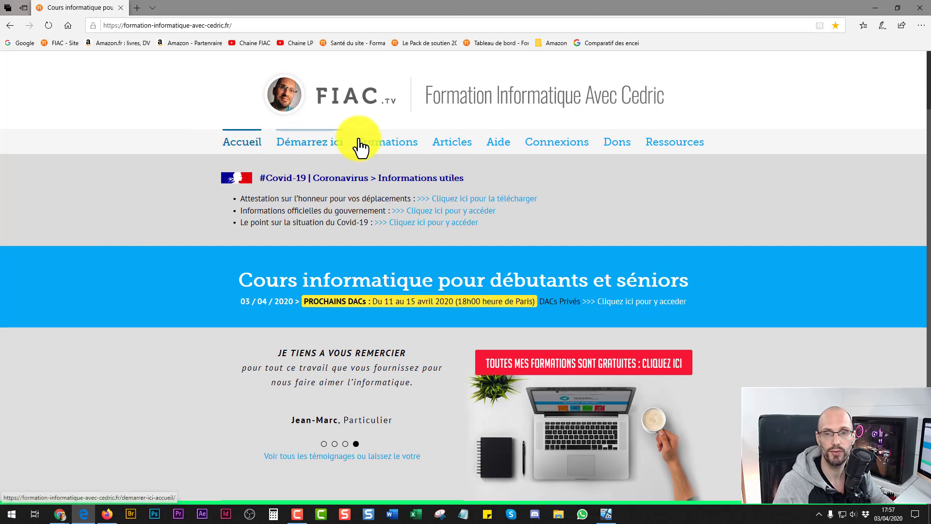
pyautogui.click(394, 145)
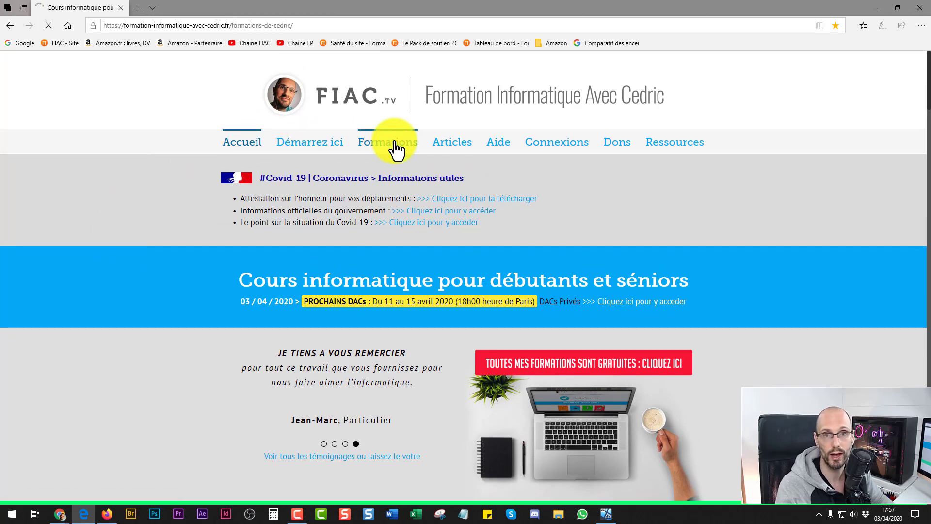
pyautogui.scroll(-2, 113, 348)
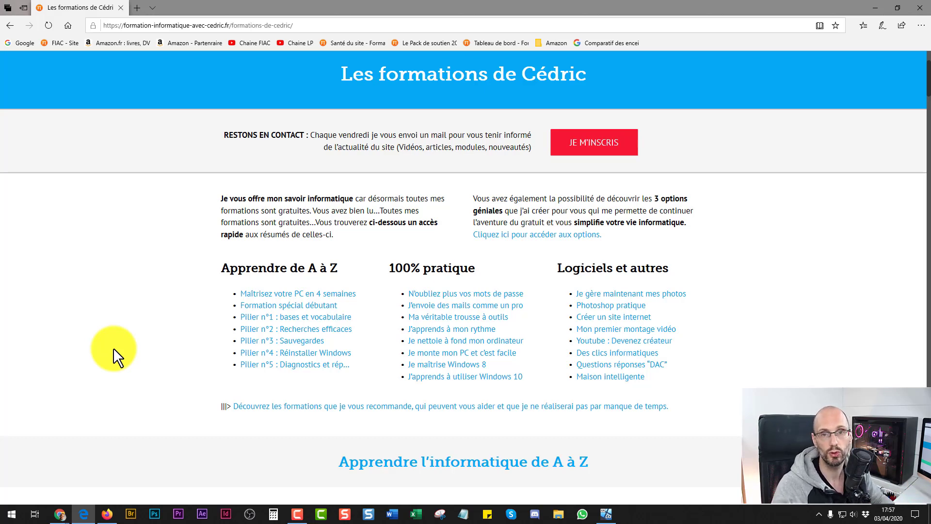
pyautogui.scroll(3, 113, 348)
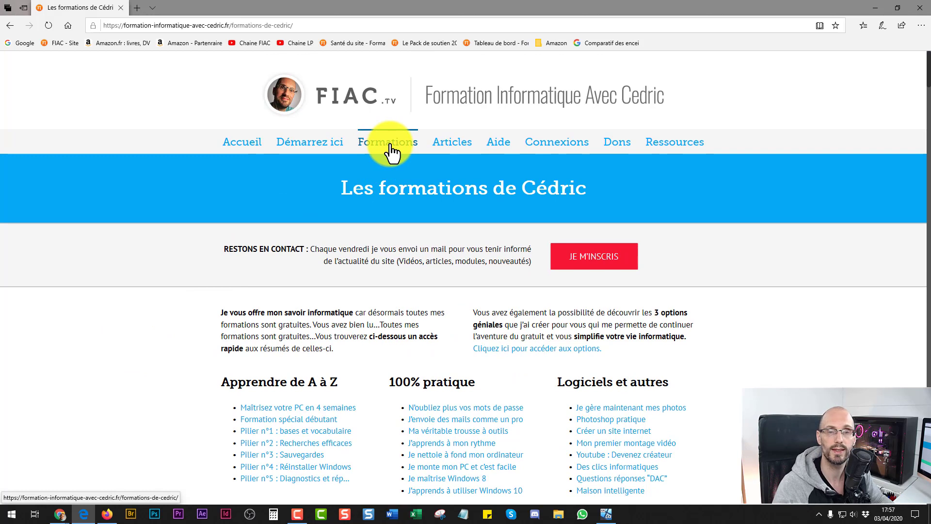